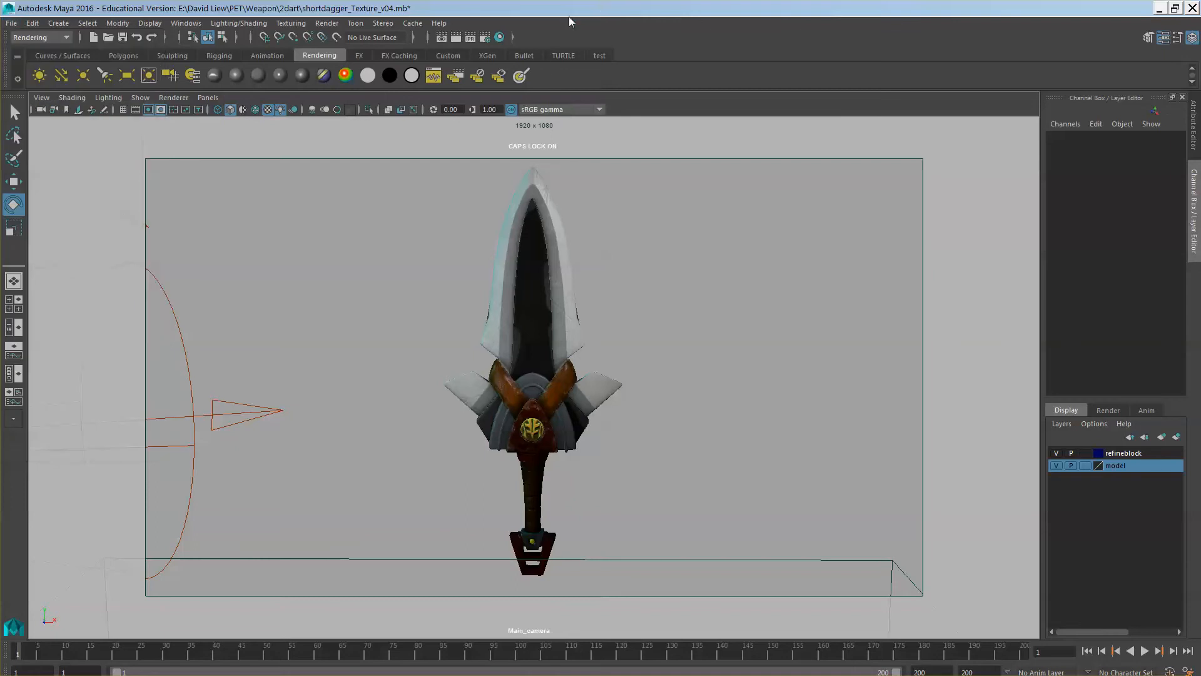
Step: Open the render settings and review the color management, file output, frame range and image size options
click(485, 38)
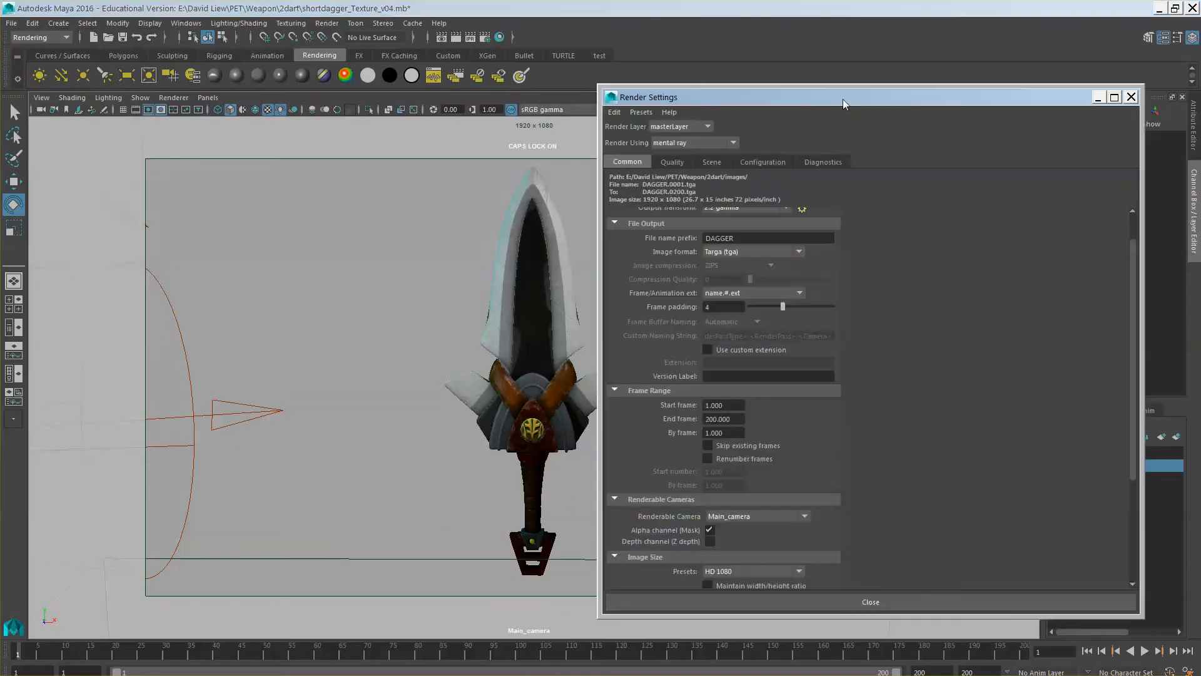
drag(843, 99, 702, 62)
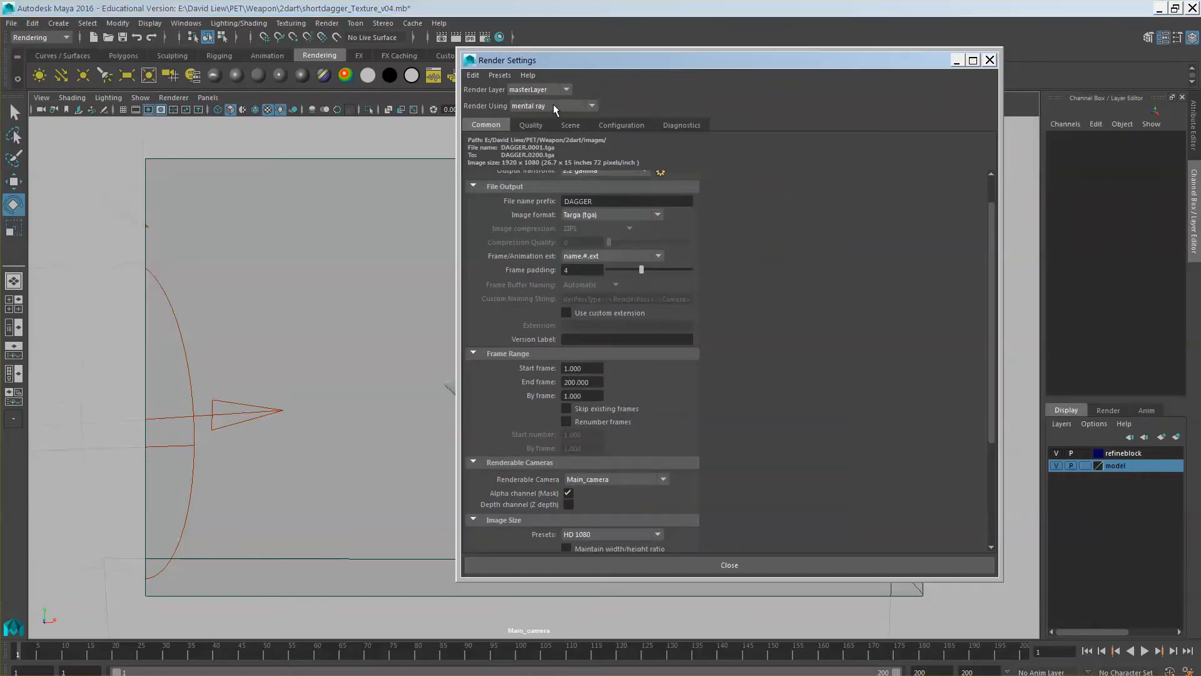
scroll(777, 192, up, 2)
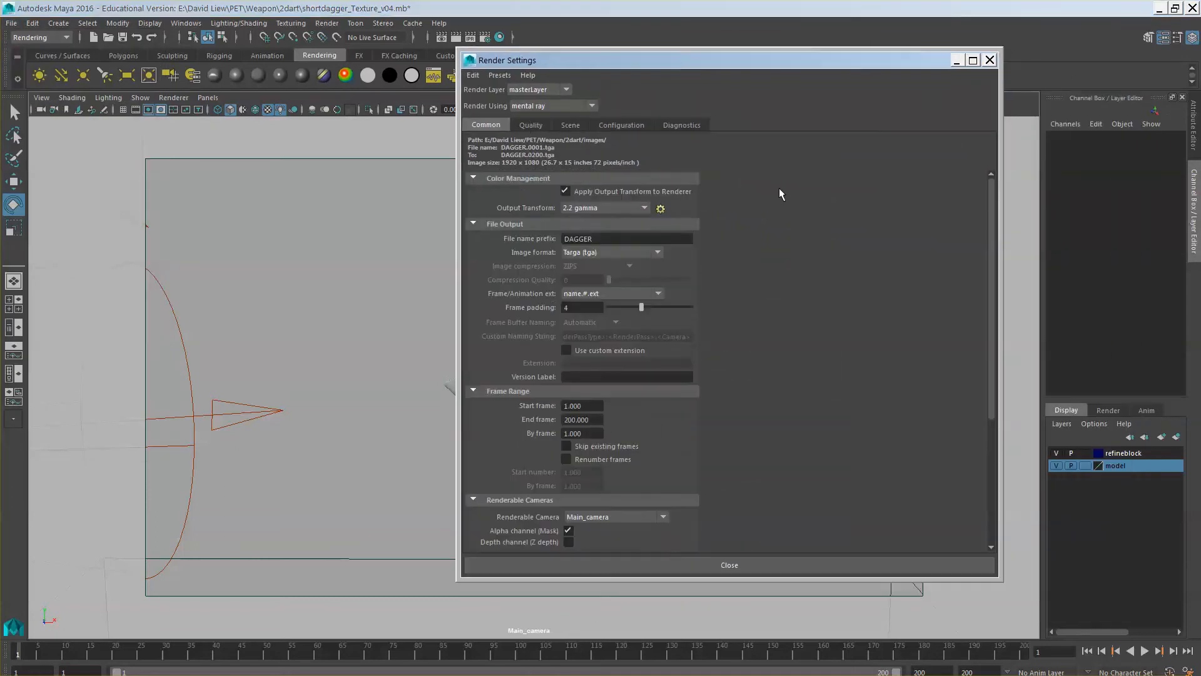
click(565, 191)
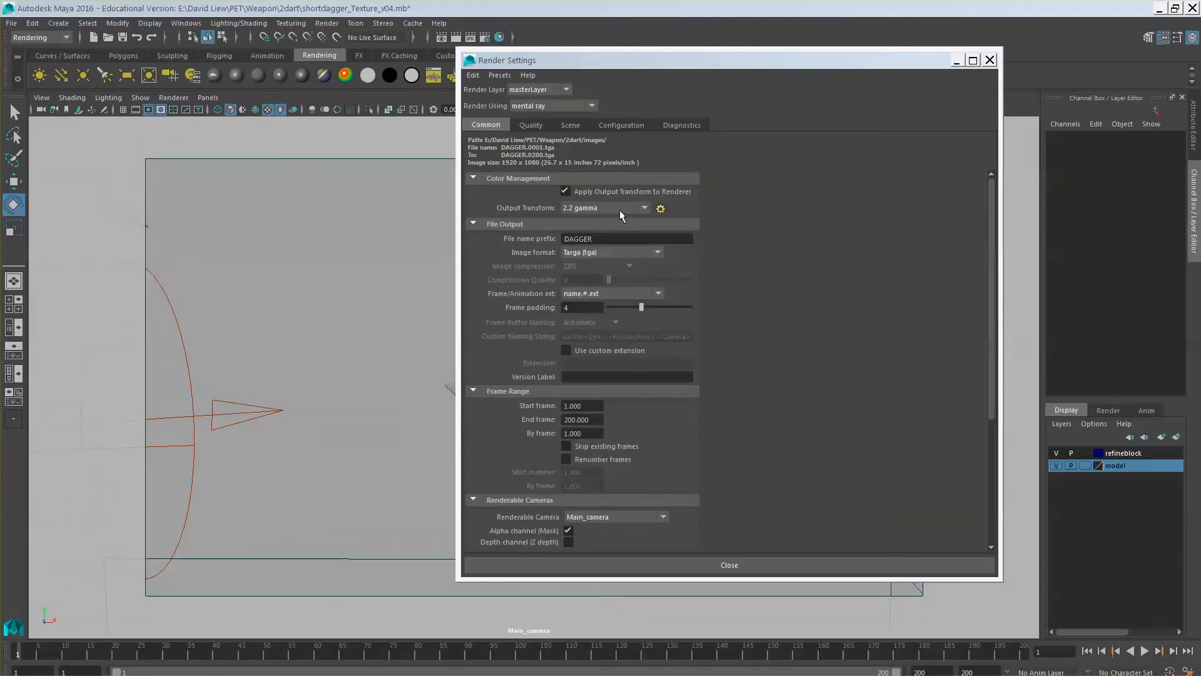
click(611, 240)
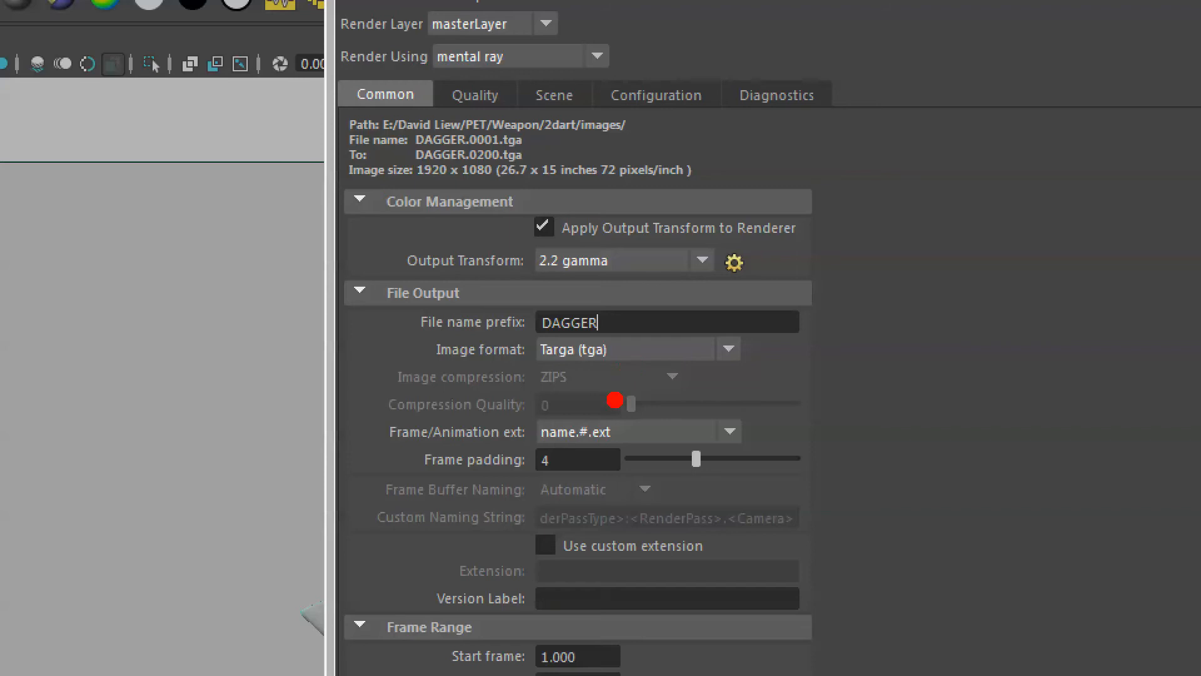
drag(804, 429, 964, 429)
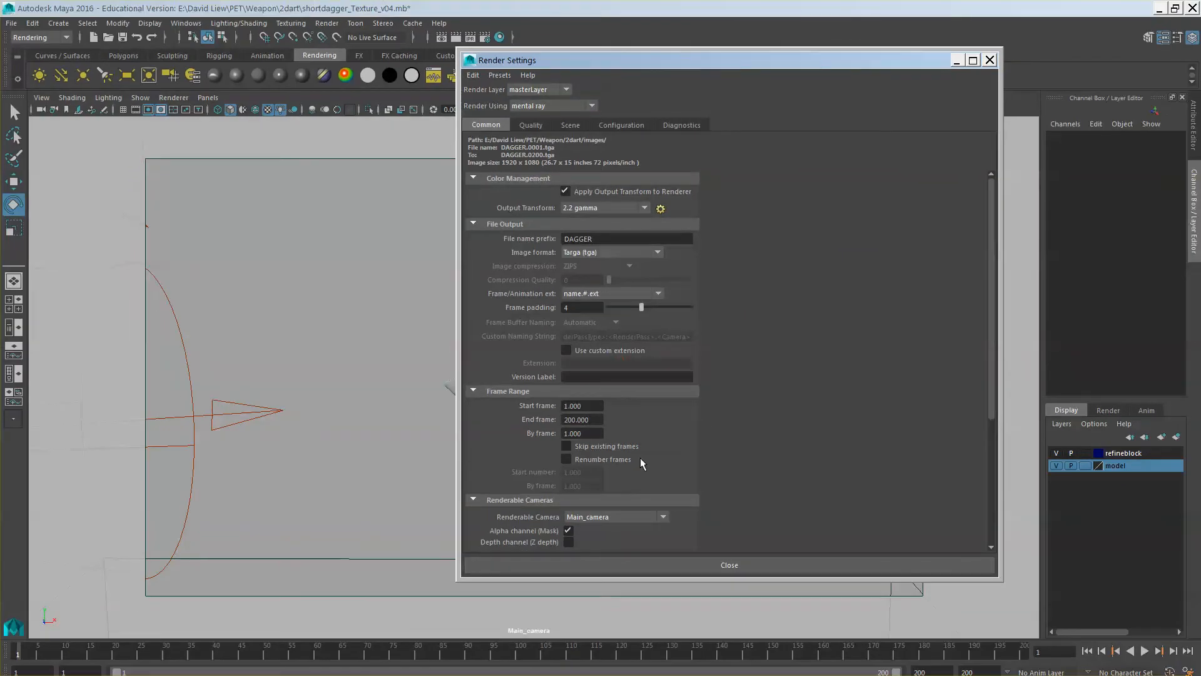
scroll(640, 457, down, 4)
scroll(638, 376, up, 1)
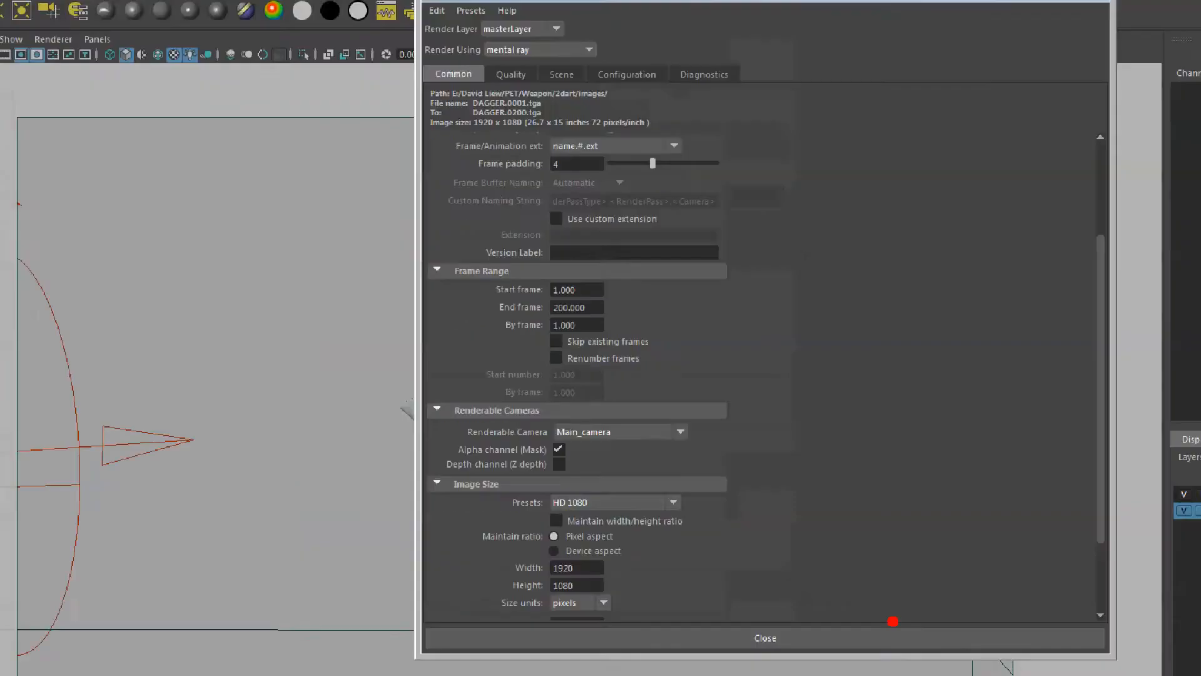
Step: Choose Main_camera as the renderable camera and review the remaining common render settings
key(super)
click(694, 502)
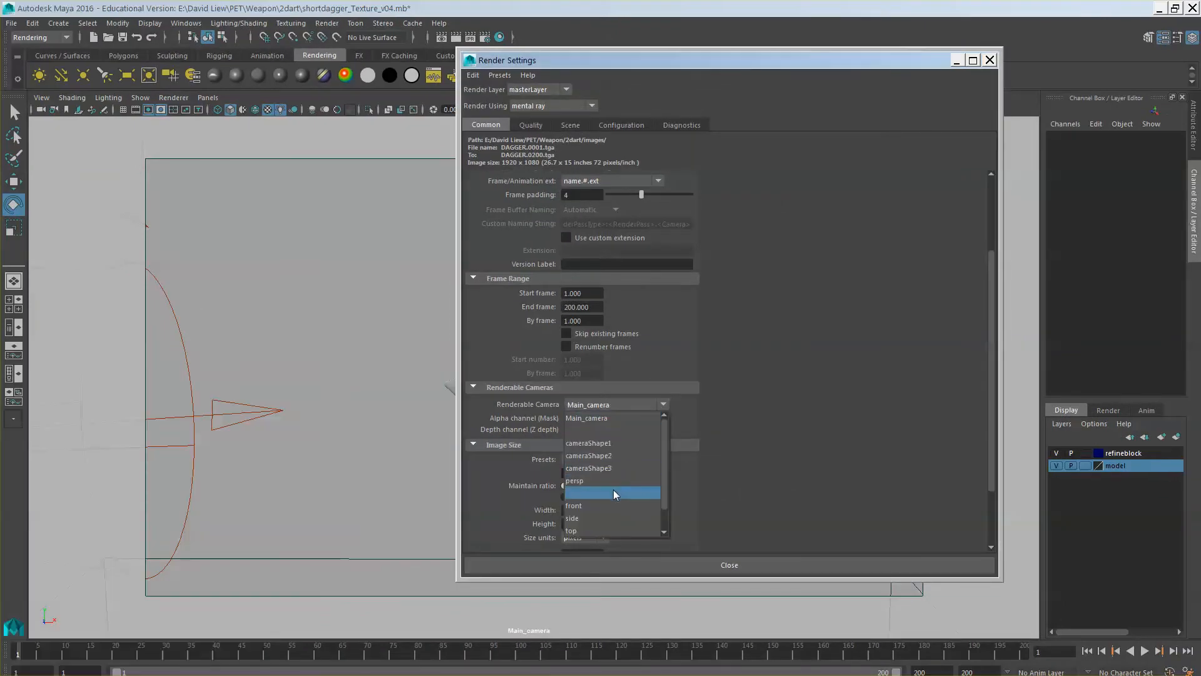
click(616, 417)
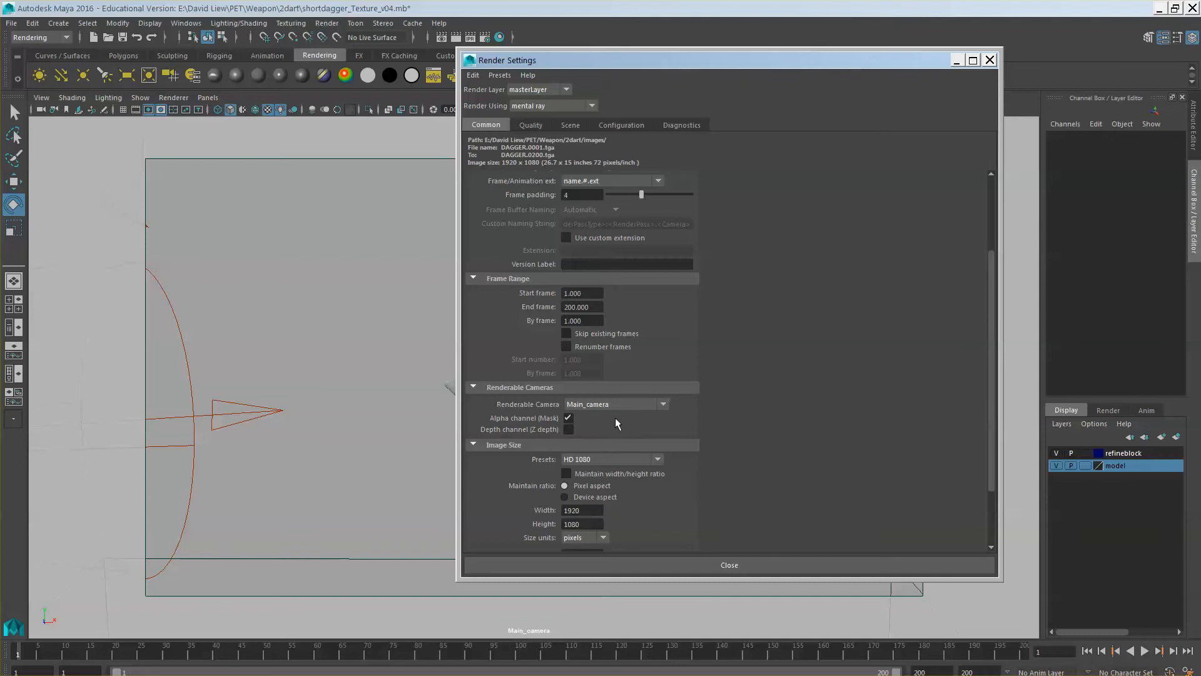
scroll(764, 431, down, 3)
scroll(764, 431, up, 7)
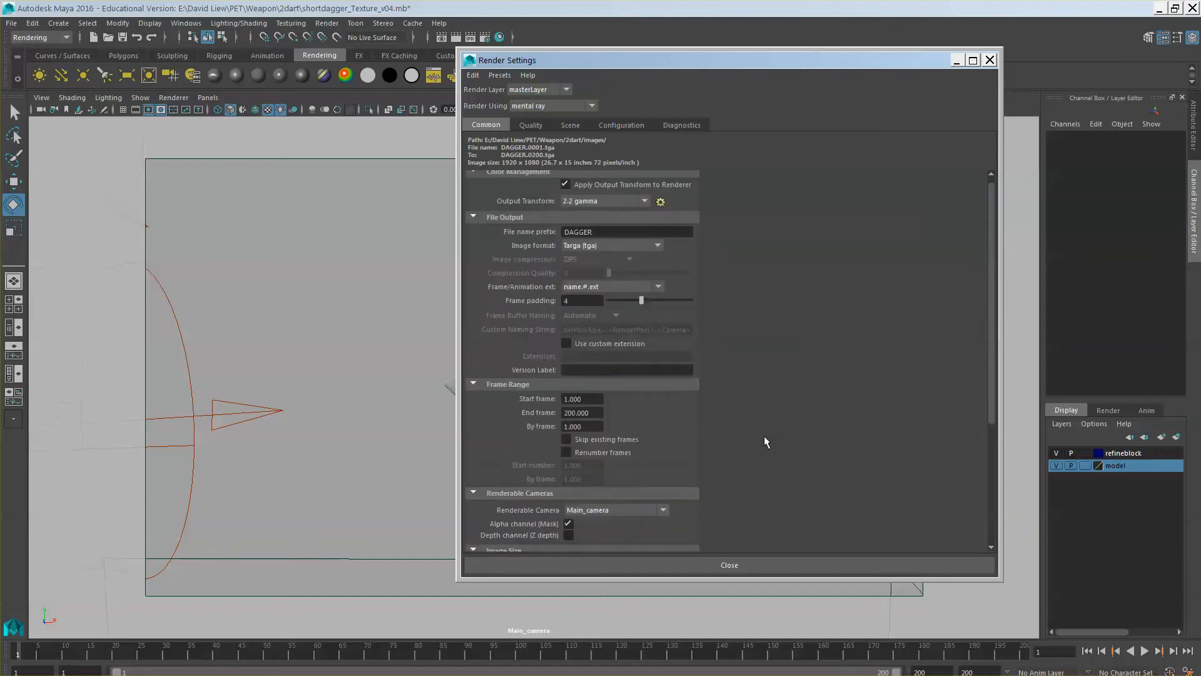
Step: Minimize the render settings, test-render the current frame of the dagger and close the rendered view
click(956, 61)
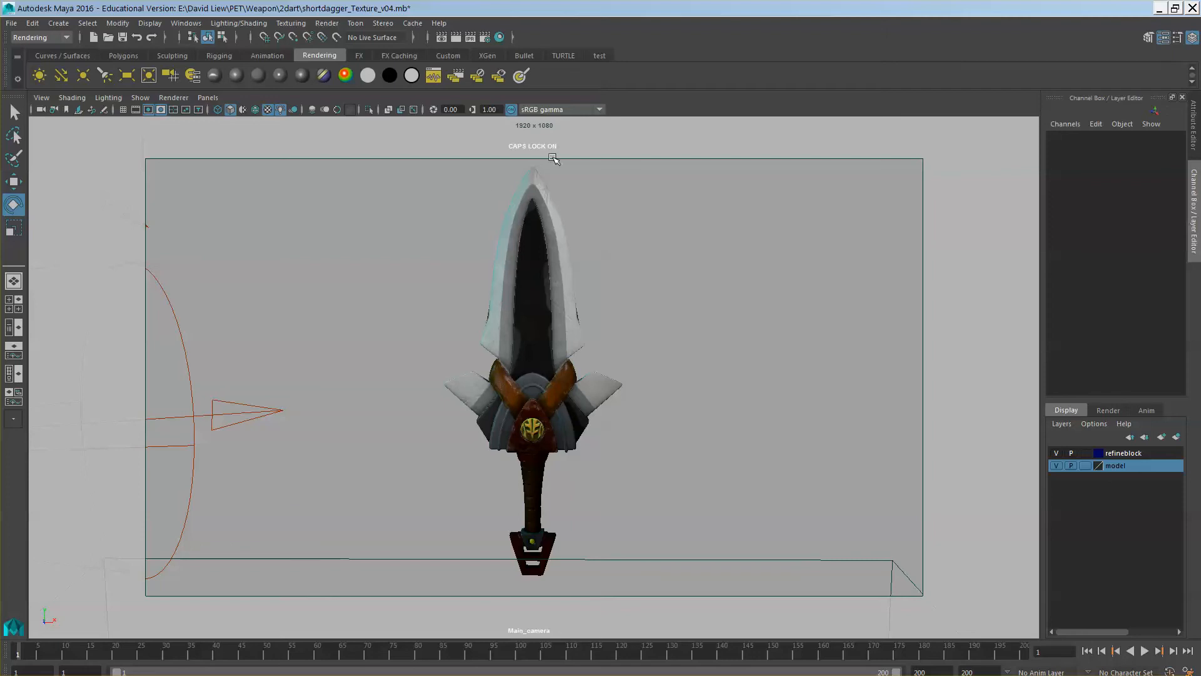
click(454, 39)
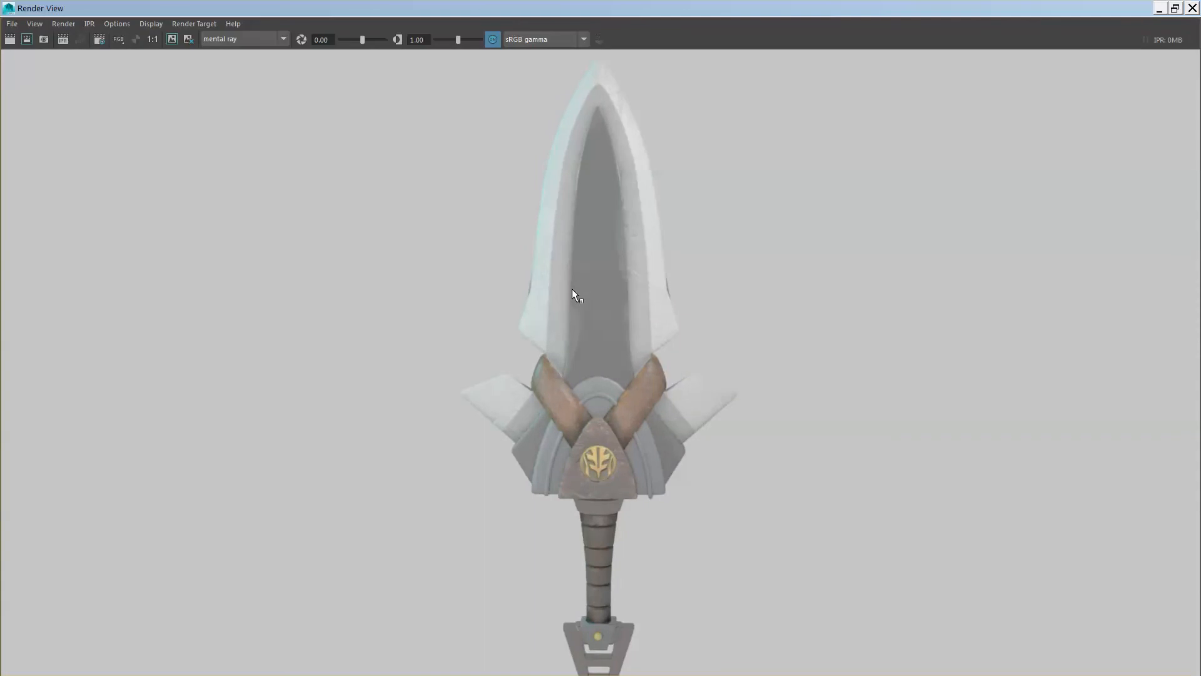
click(1192, 8)
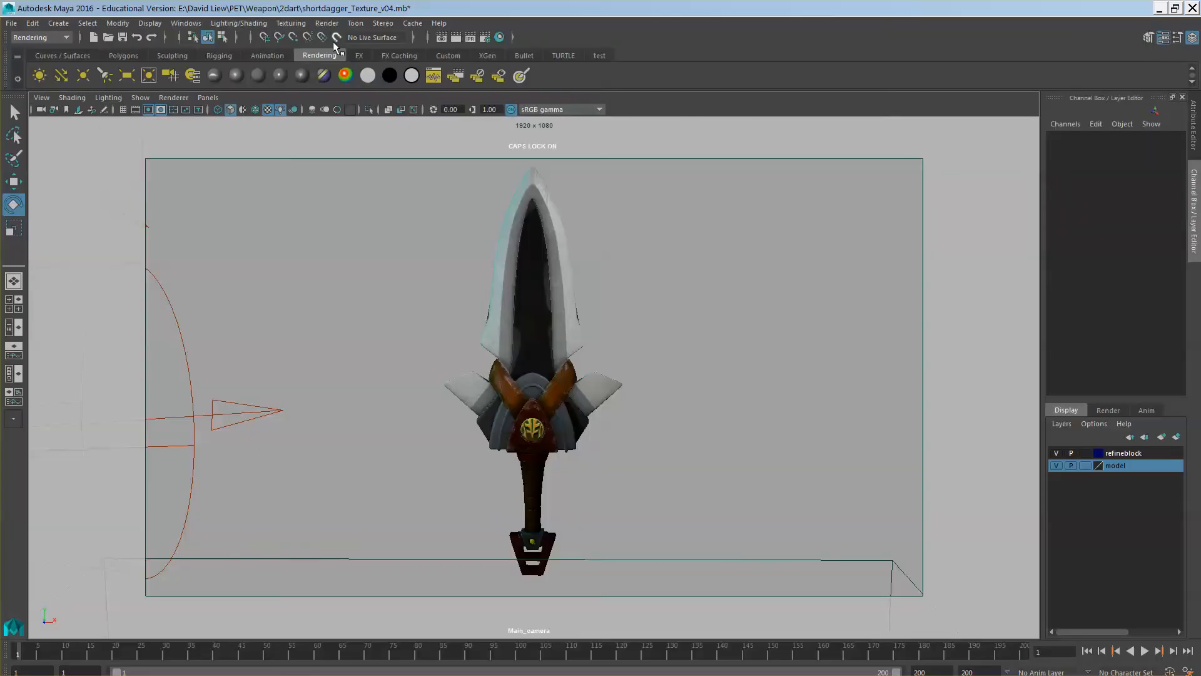
Step: Switch the menu set to Modeling and back to Rendering, and locate the Batch Render command
click(40, 37)
click(42, 51)
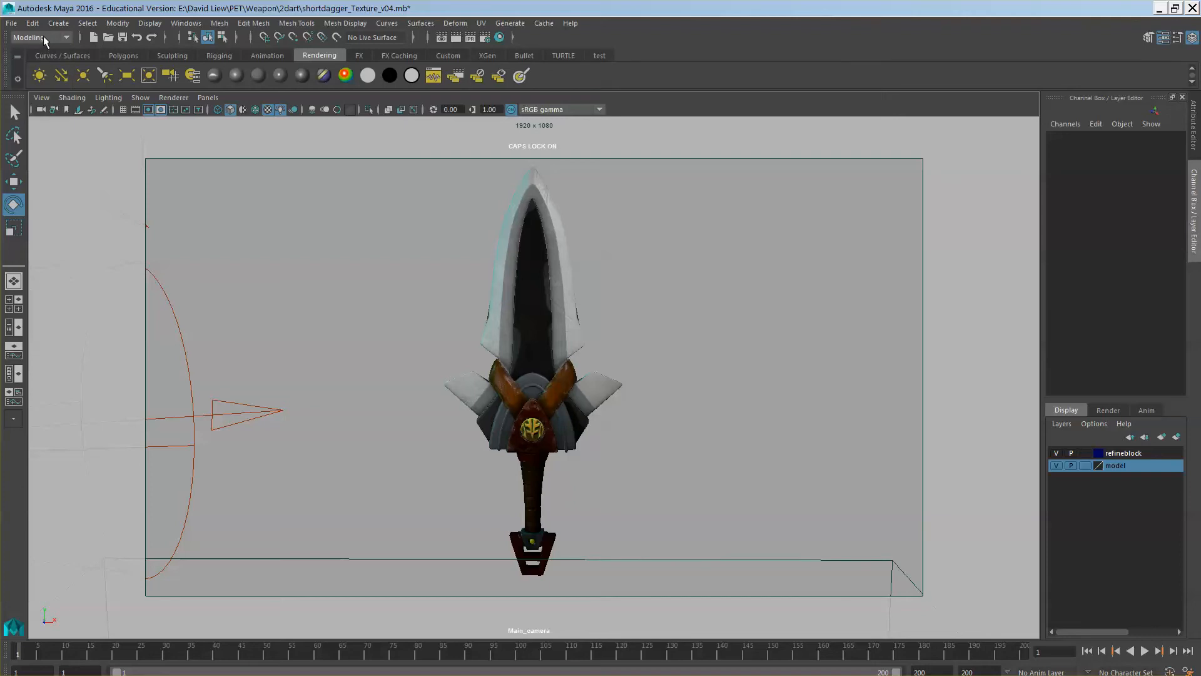
click(46, 39)
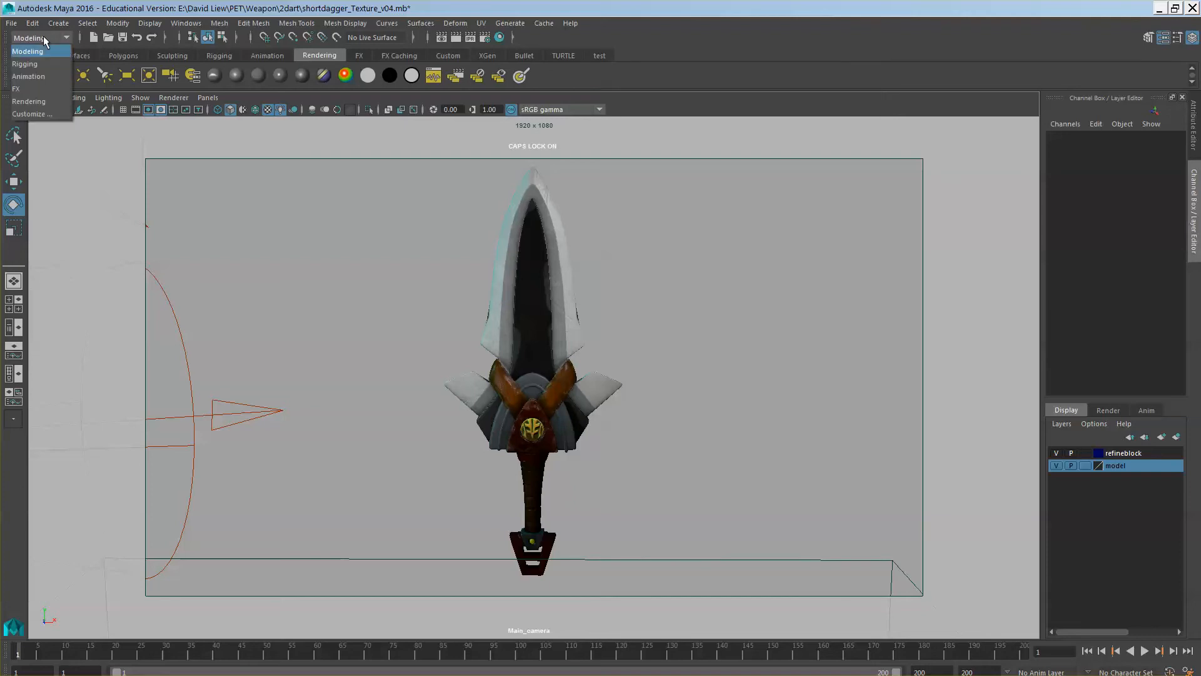
click(28, 101)
click(326, 23)
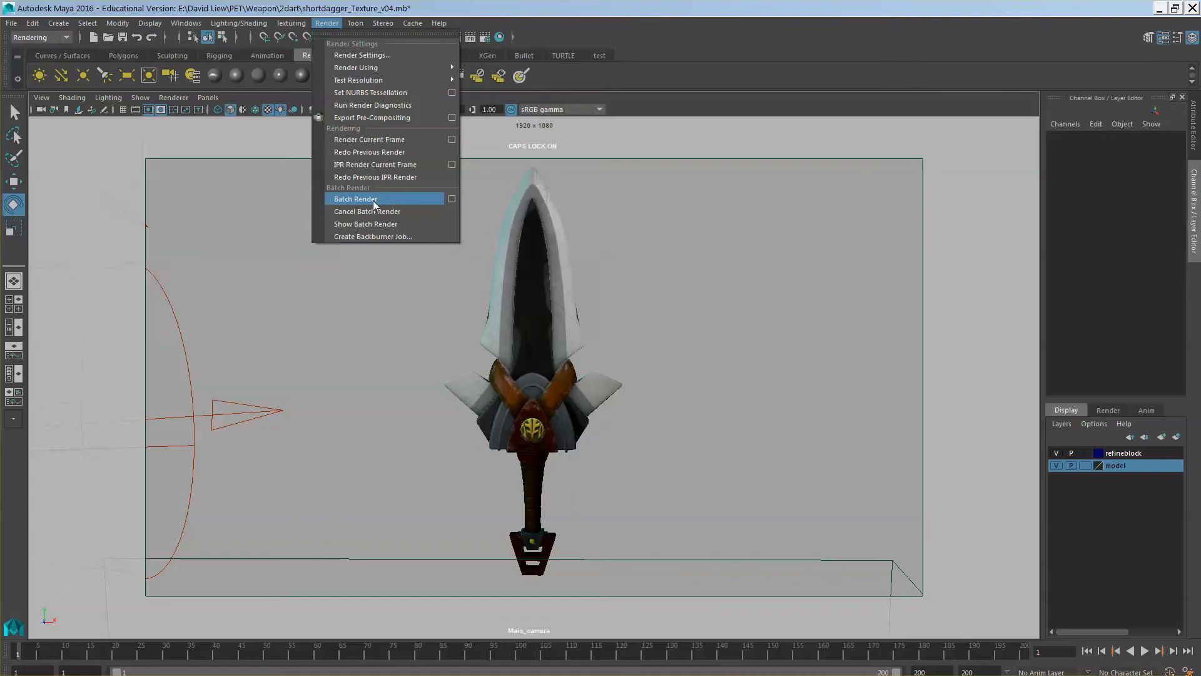
click(737, 24)
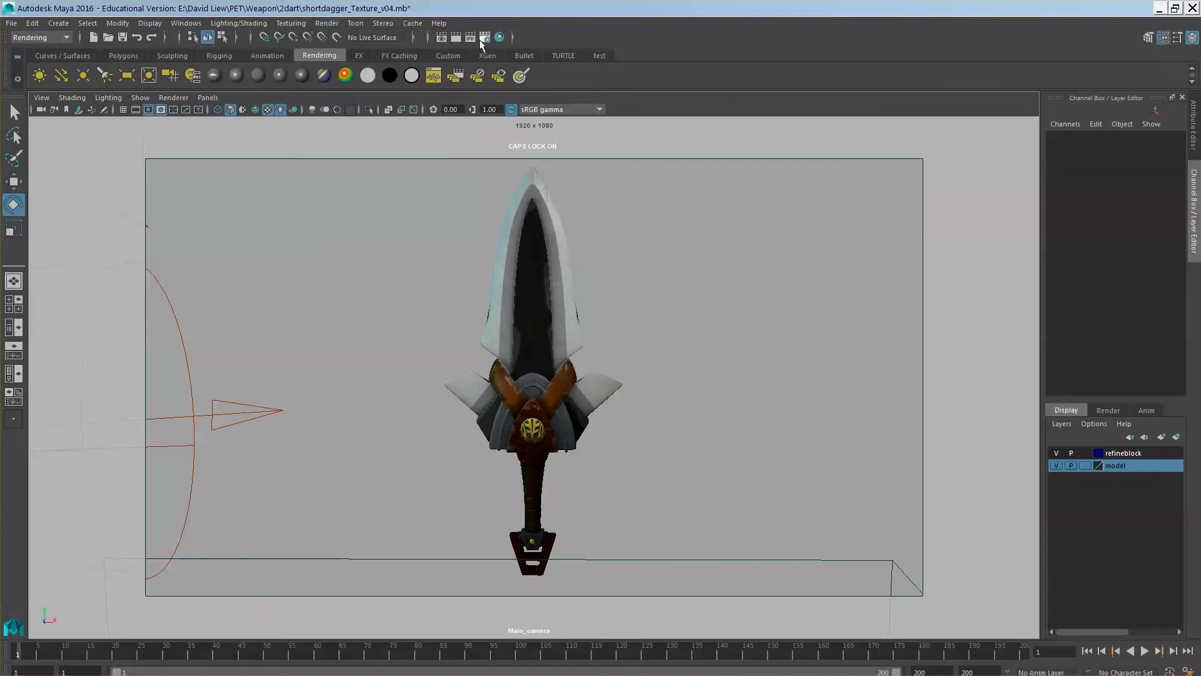
Step: Reopen the render settings and set the output file name prefix to DAGGER_Diffuse
click(493, 72)
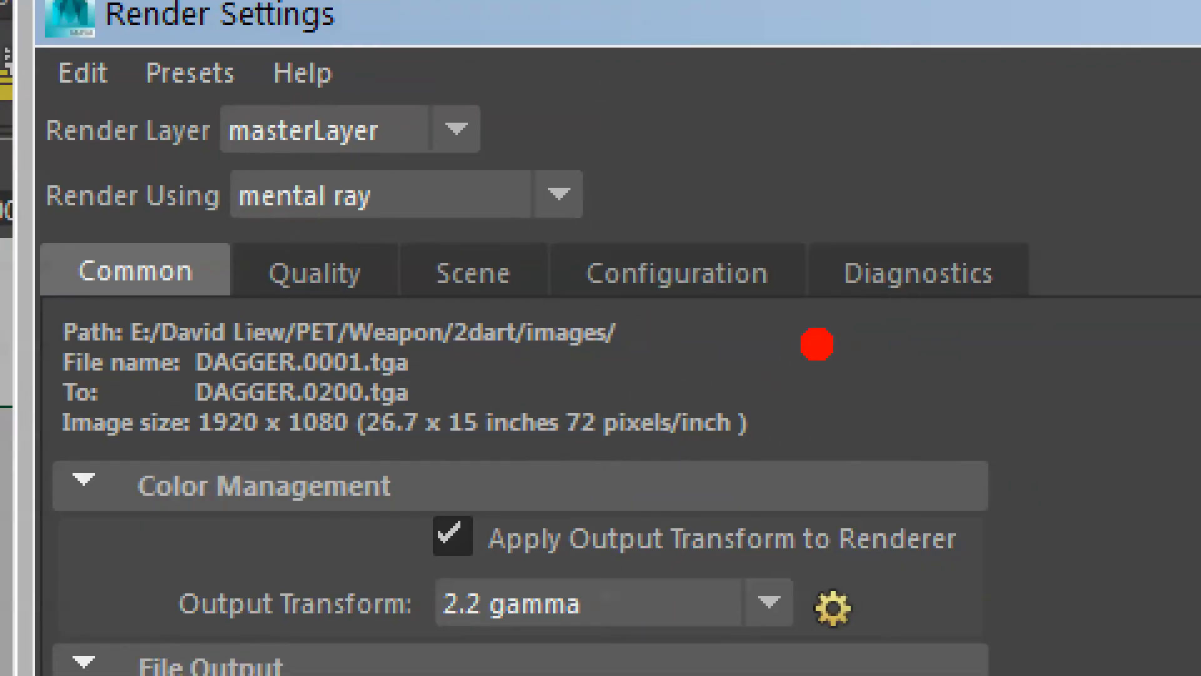
mouse_move(823, 341)
mouse_down()
mouse_move(672, 343)
mouse_move(738, 293)
mouse_up()
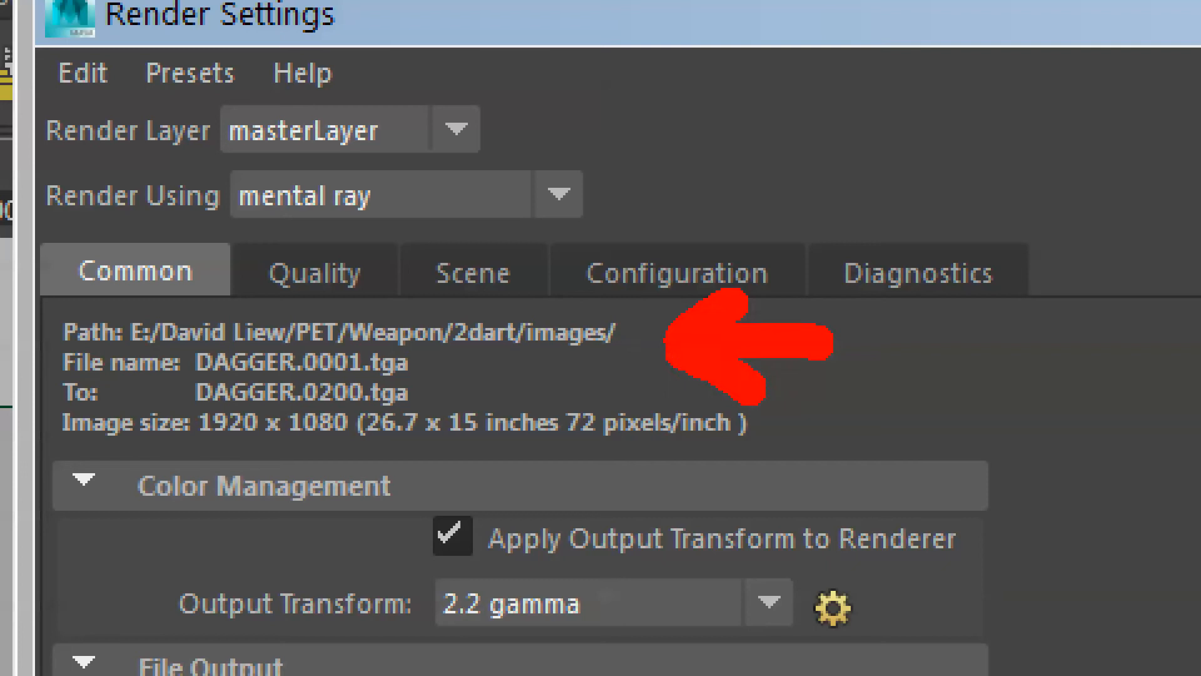
drag(763, 398, 770, 401)
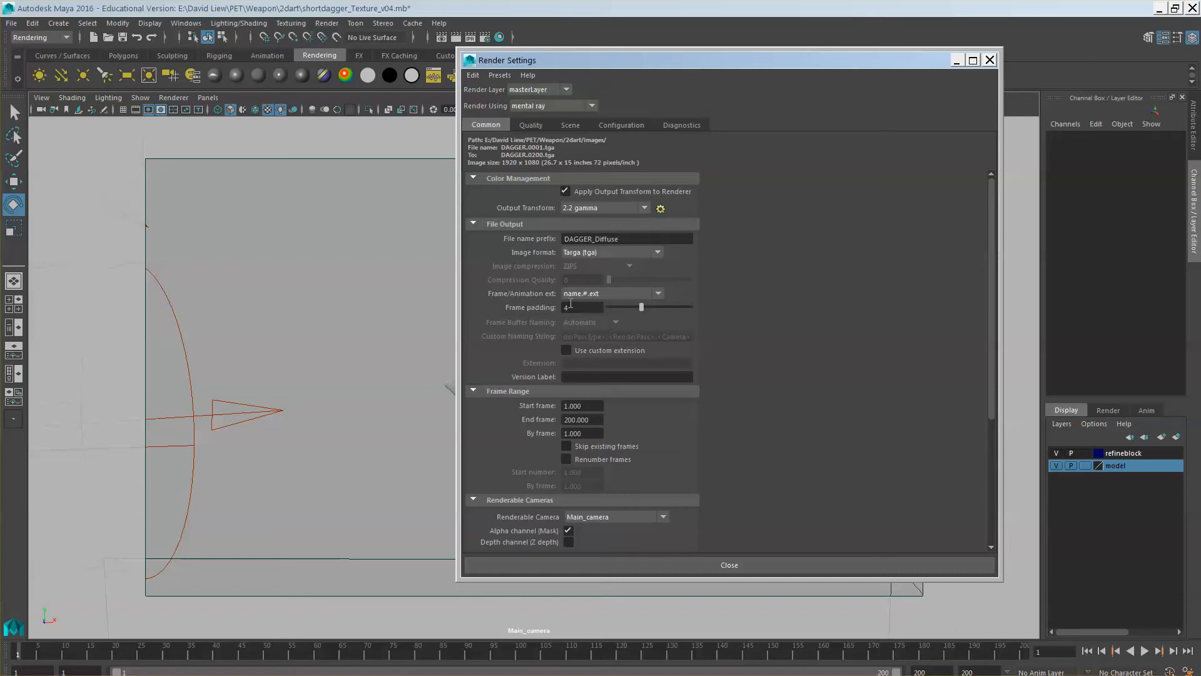
click(578, 240)
Step: Save the current scene under its existing file name
click(11, 23)
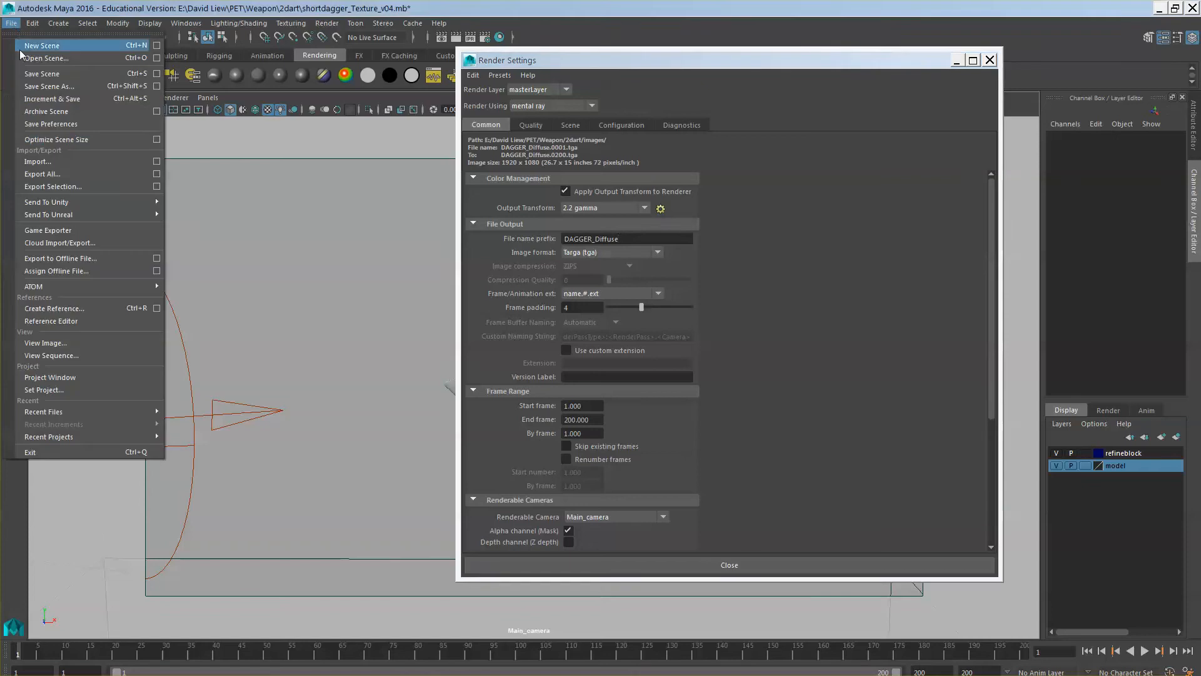
click(44, 76)
click(588, 376)
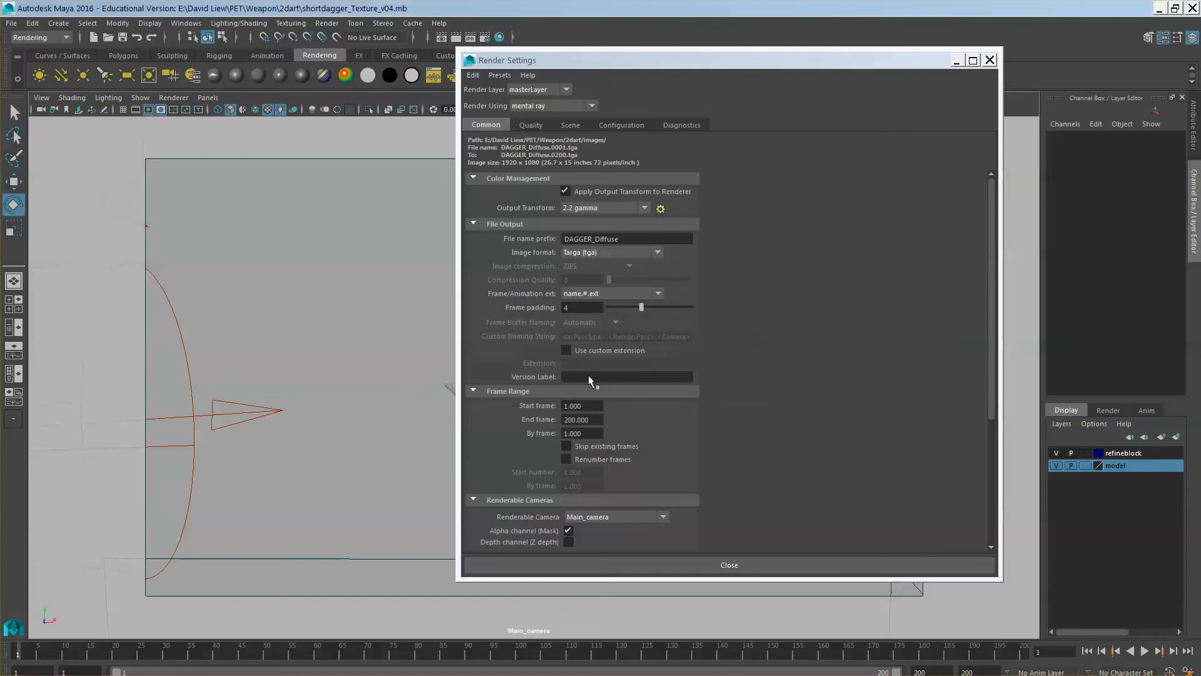
Step: Check the working time unit in the general application settings of the preferences
drag(678, 66, 561, 78)
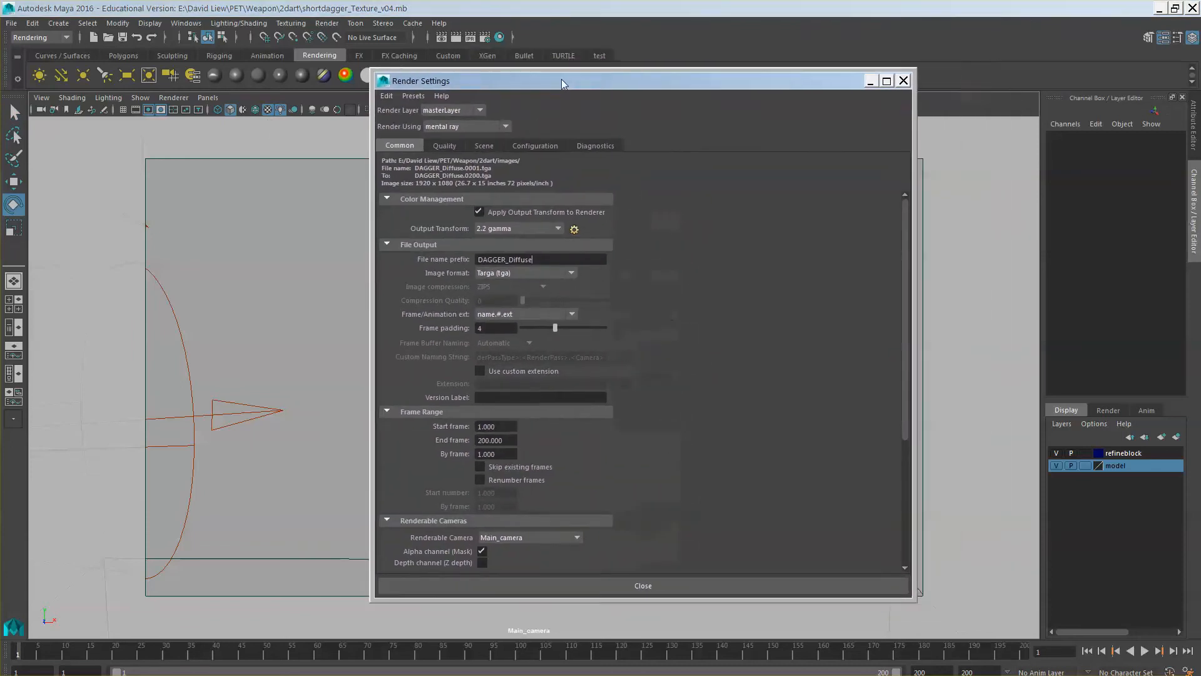
click(186, 24)
mouse_move(263, 105)
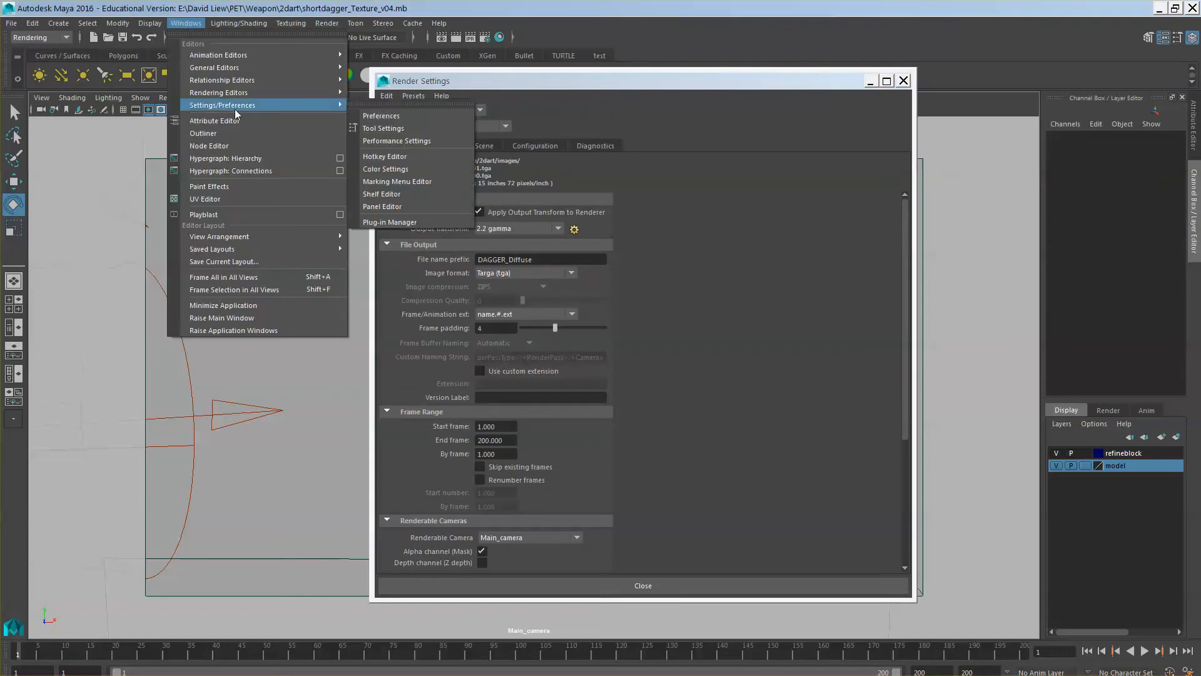
click(439, 111)
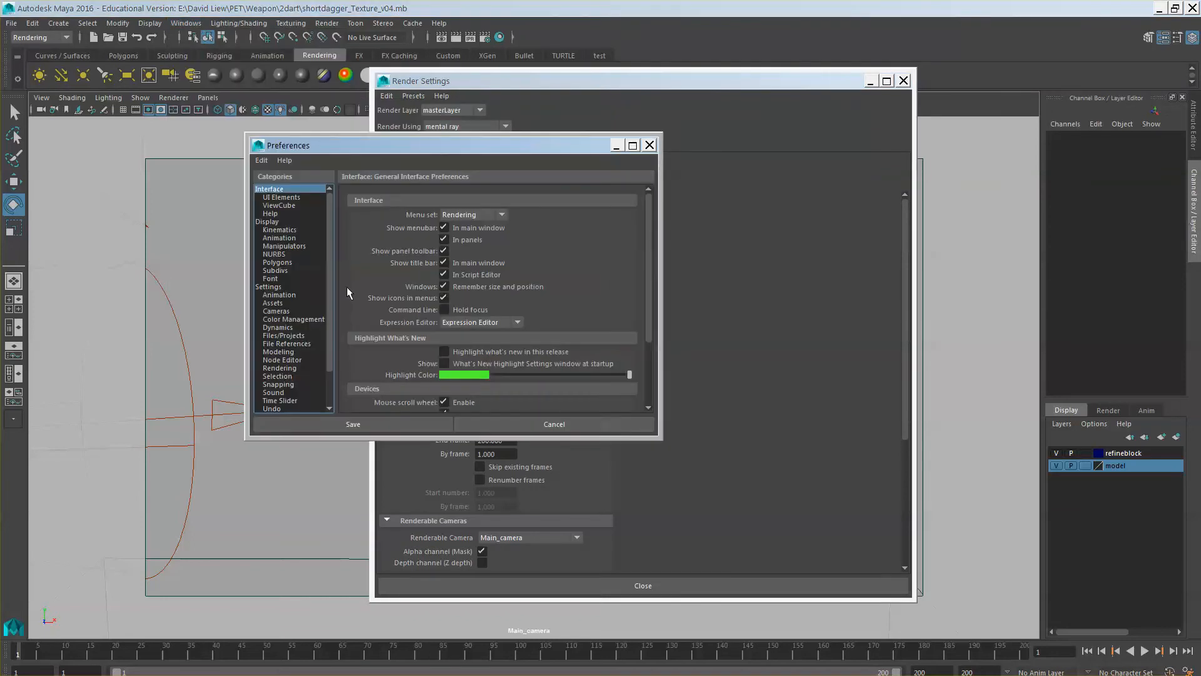
click(273, 288)
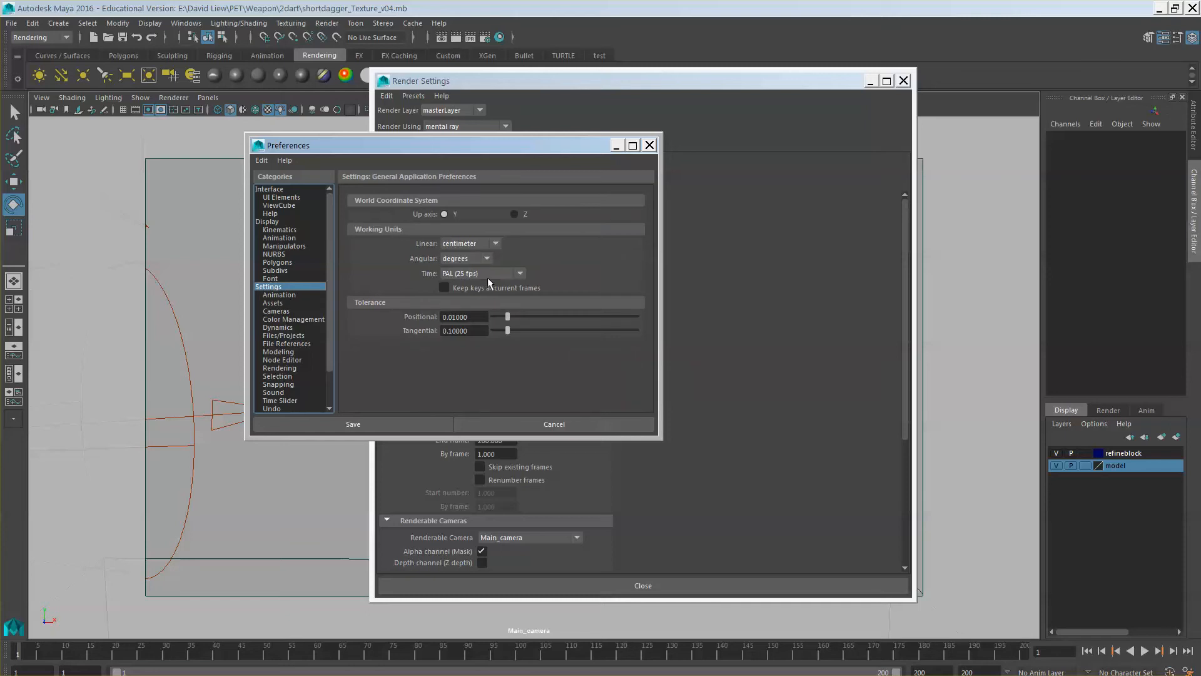
click(650, 145)
Step: Start a batch render of the dagger animation and enlarge the Script Editor's history area to monitor progress
drag(803, 84, 877, 56)
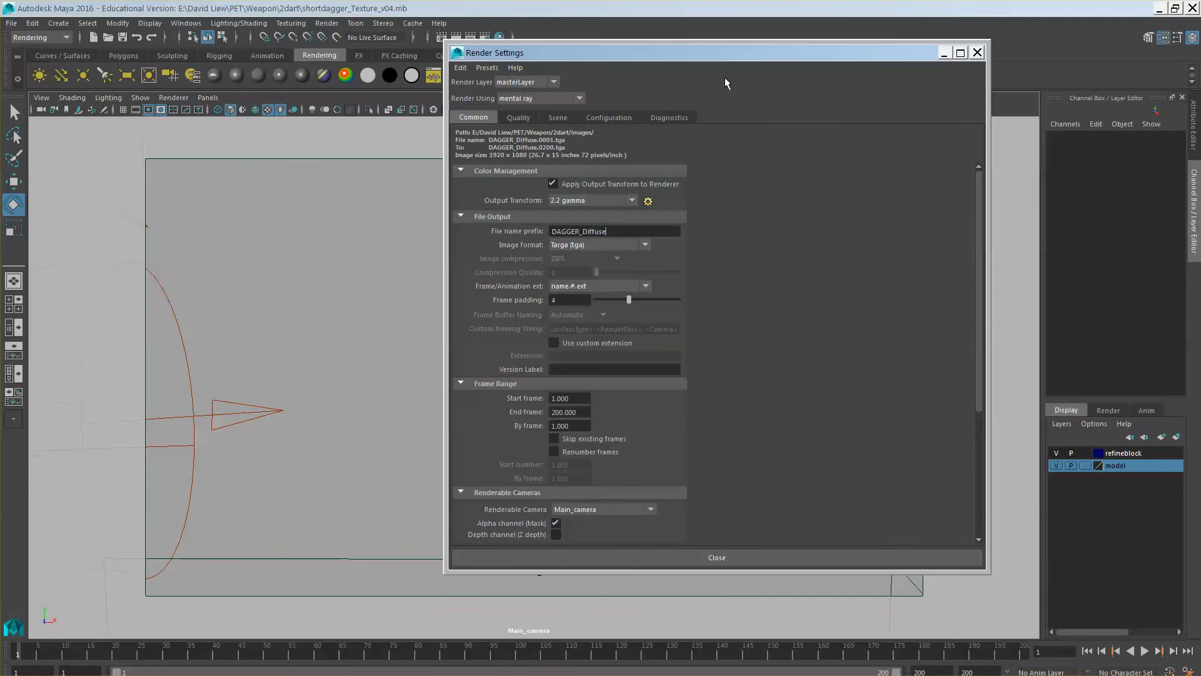
drag(725, 55, 724, 74)
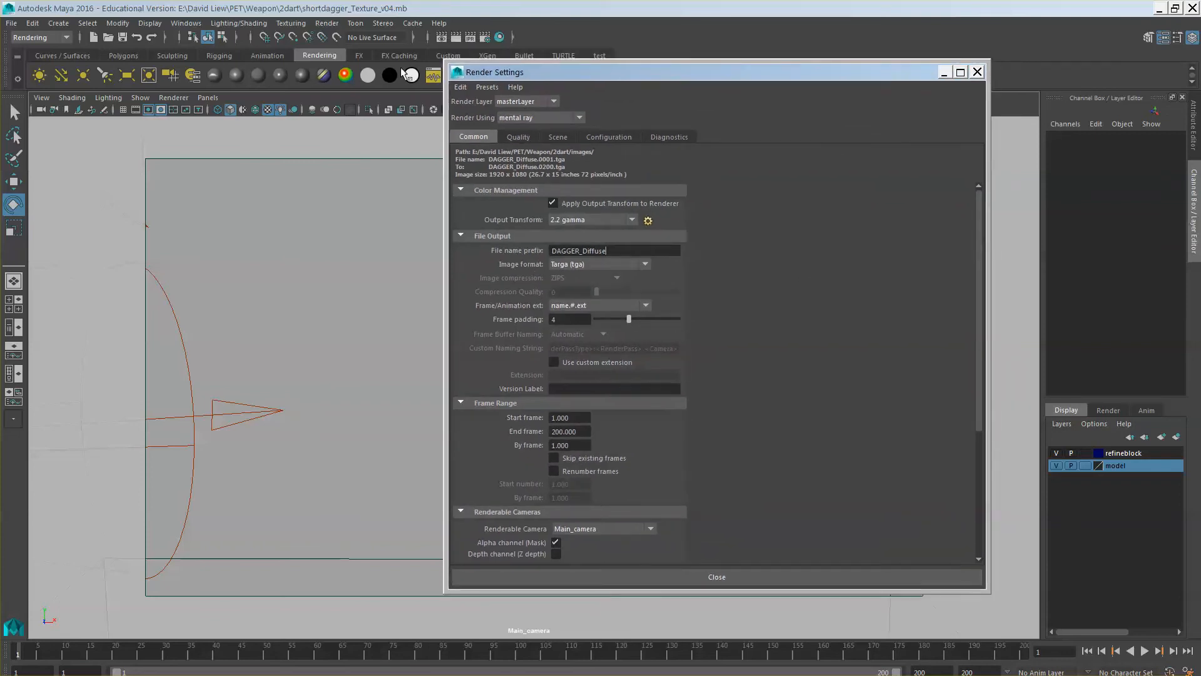
click(327, 23)
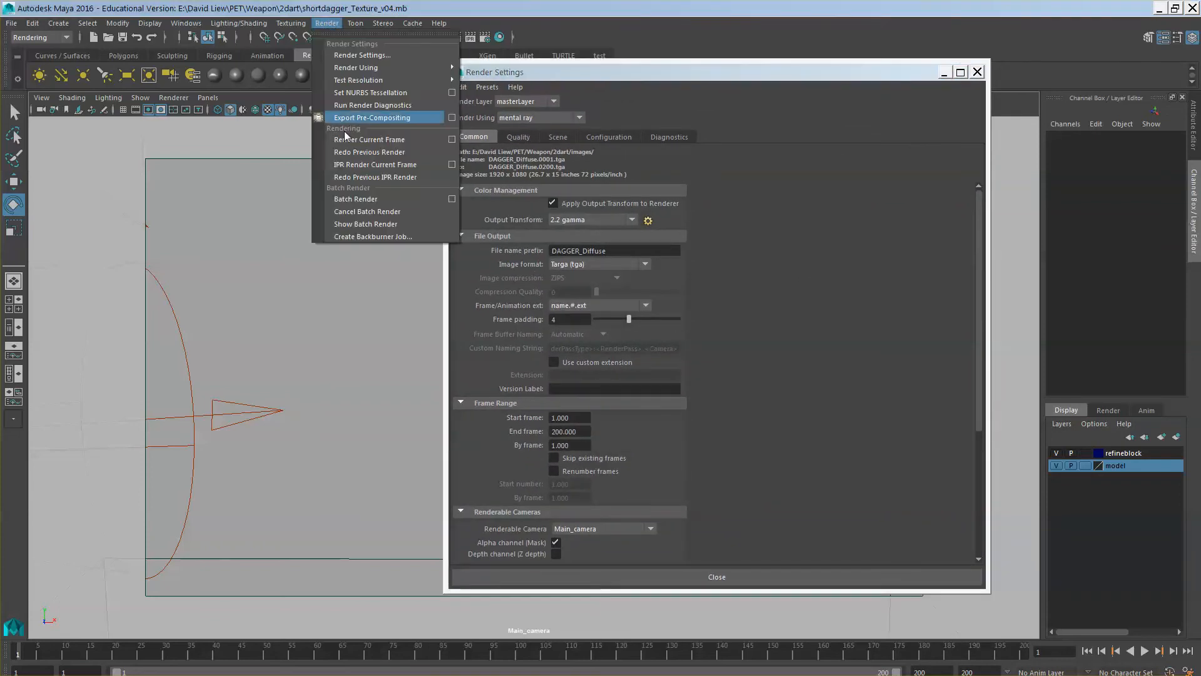
click(363, 198)
click(571, 377)
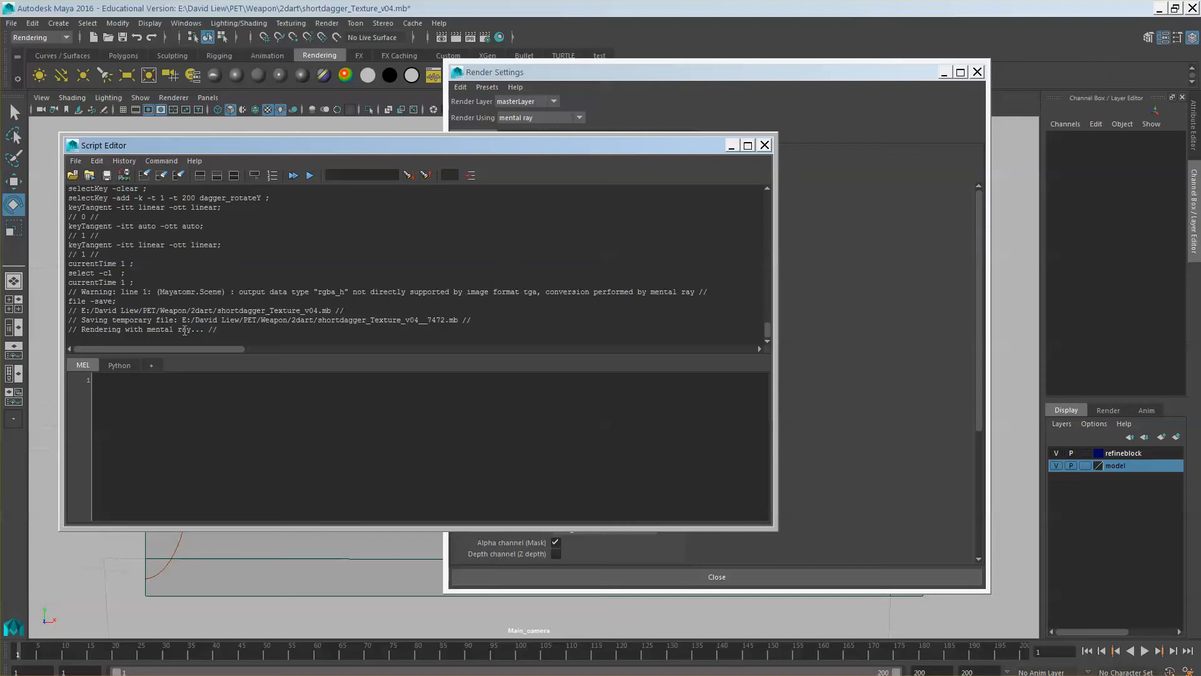
drag(241, 354, 241, 441)
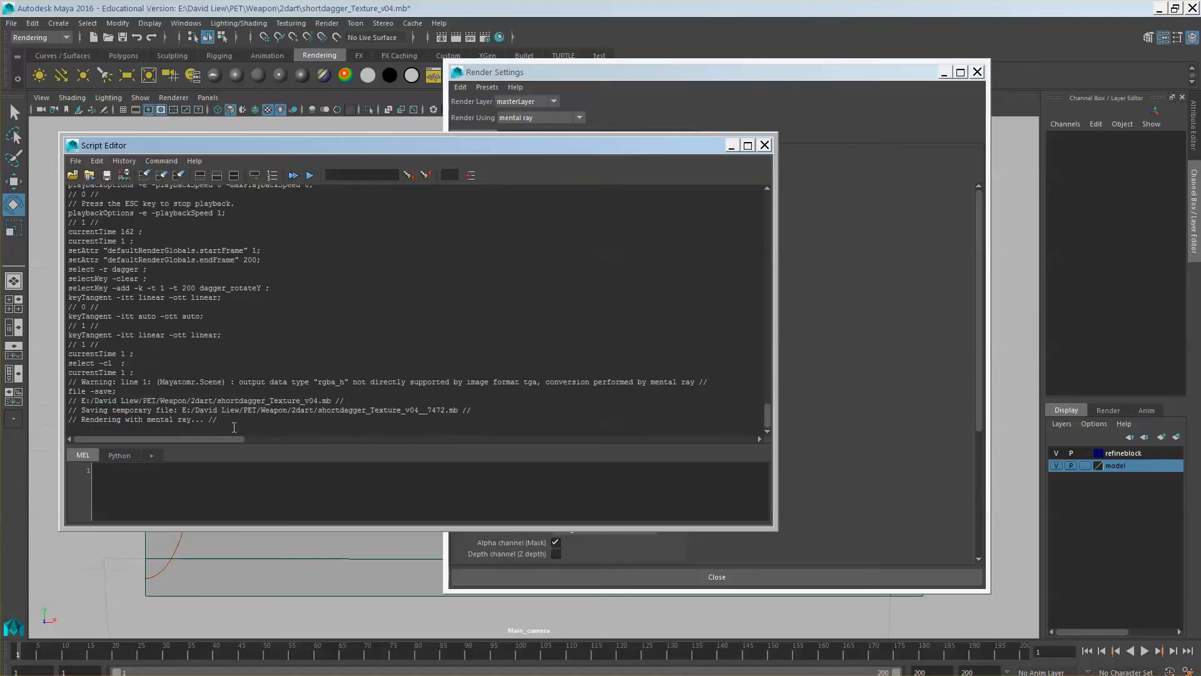
drag(284, 147, 293, 118)
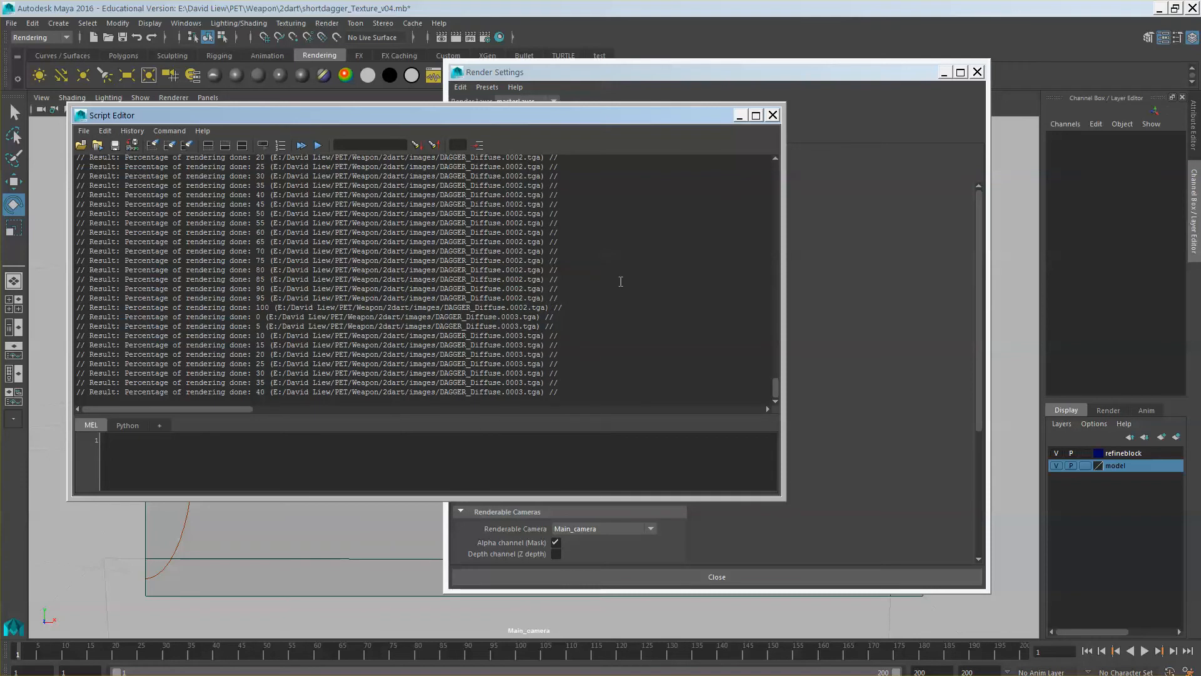
Step: Cancel the running batch render job
click(328, 24)
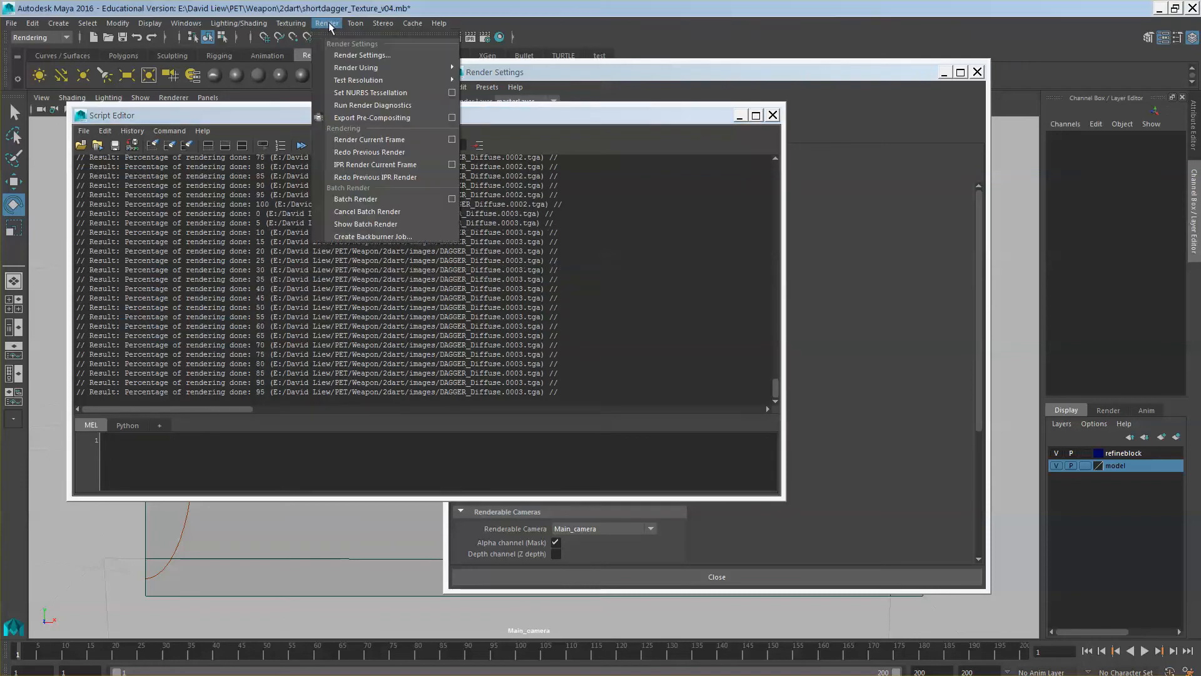
click(365, 212)
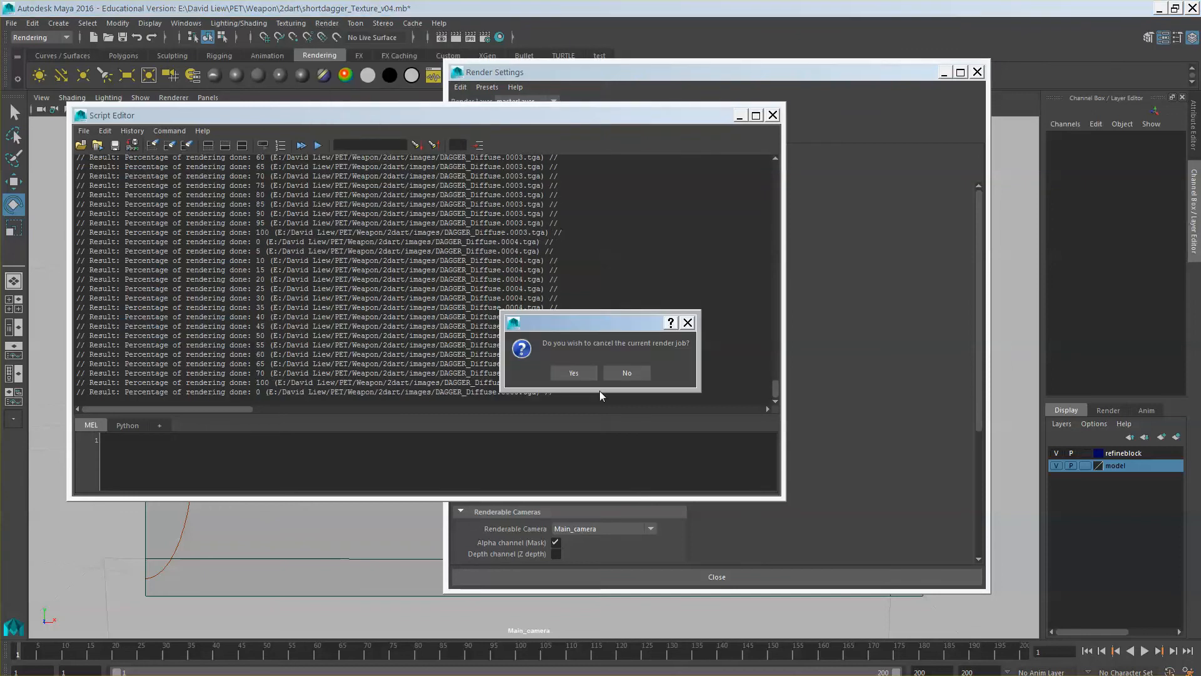
click(572, 374)
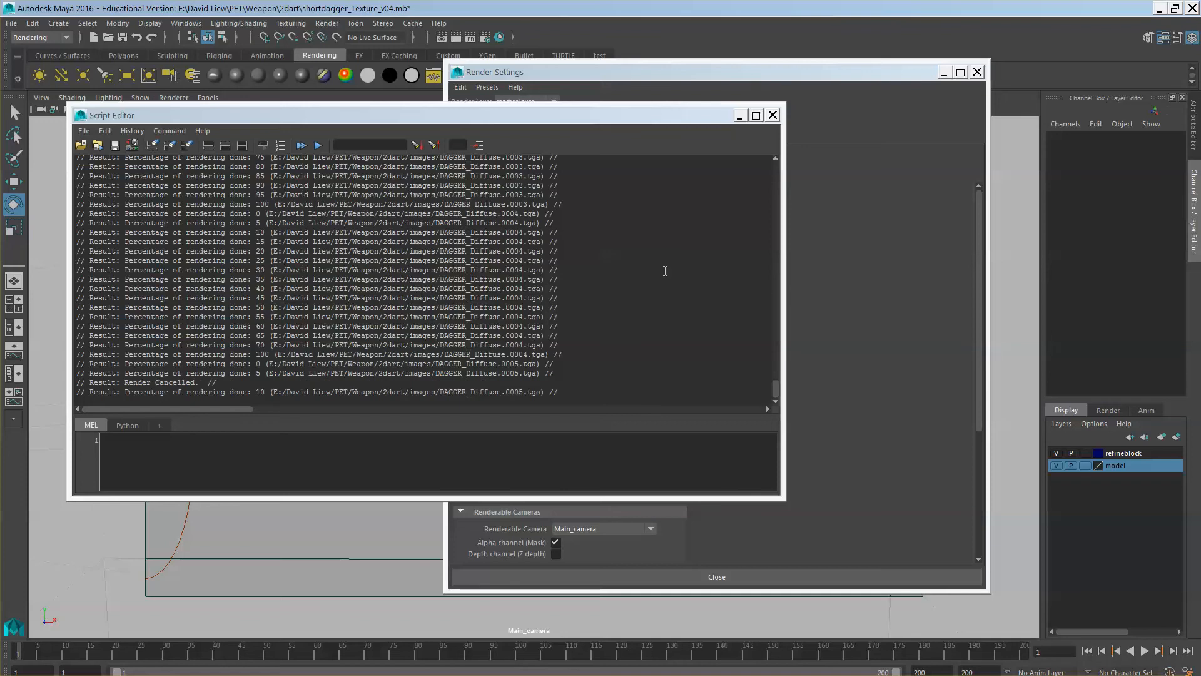
Step: Close the Script Editor and render settings, play back the dagger turntable animation, and return to frame 1
click(773, 115)
click(977, 72)
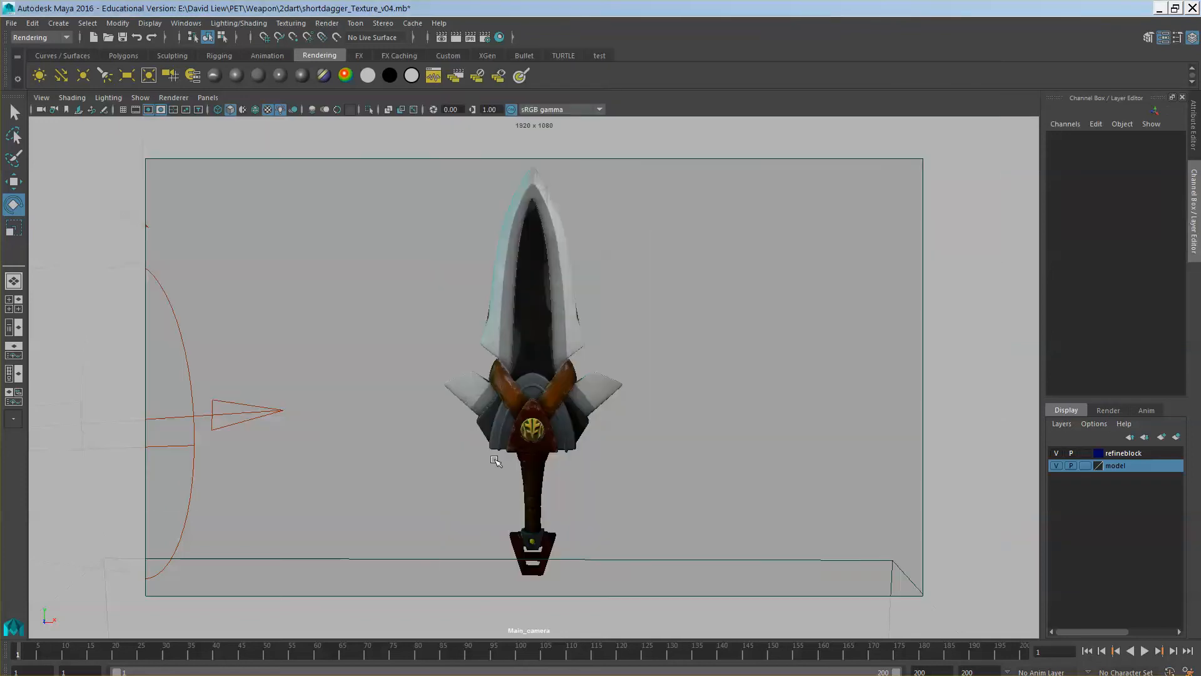
key(alt+v)
drag(117, 650, 0, 656)
key(alt+v)
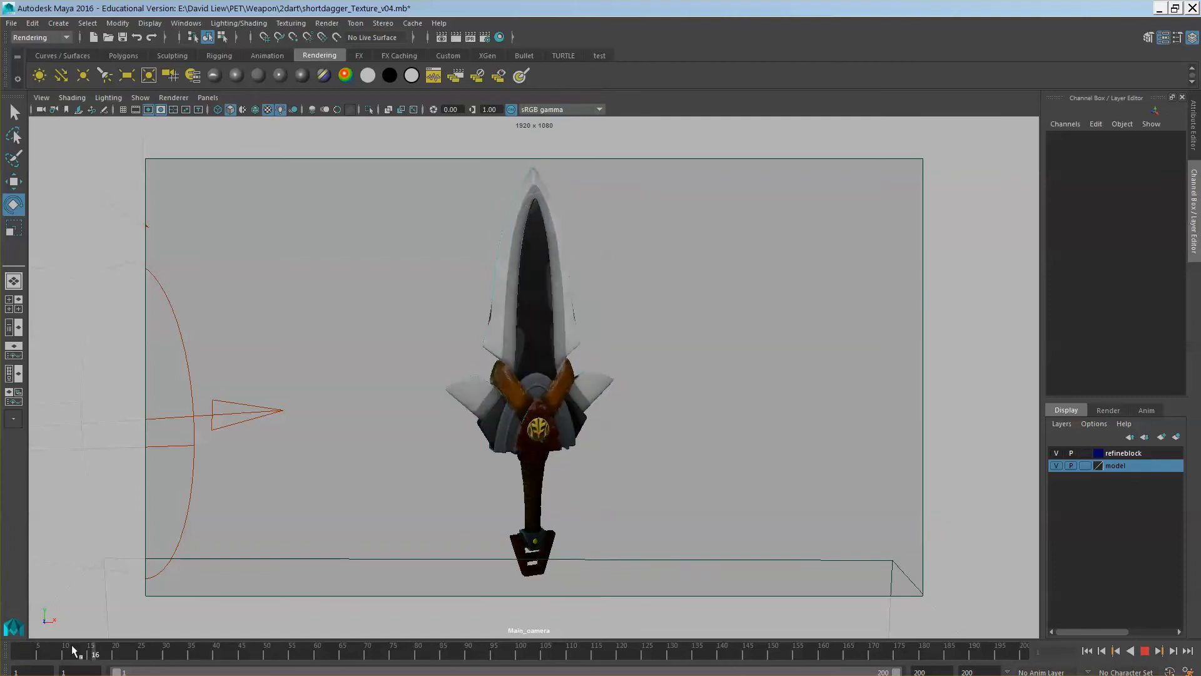
click(7, 654)
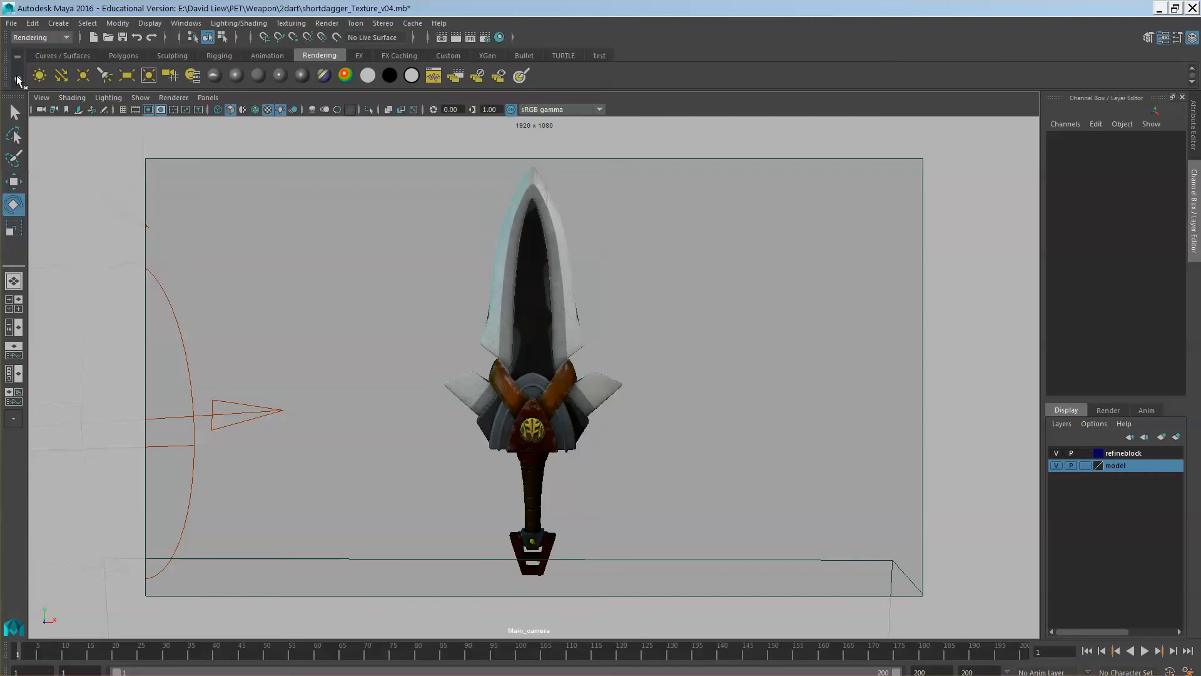
Step: Save the scene as a new file named shortdagger_GrayScale_v05.mb in the 2dart folder
click(12, 23)
click(31, 87)
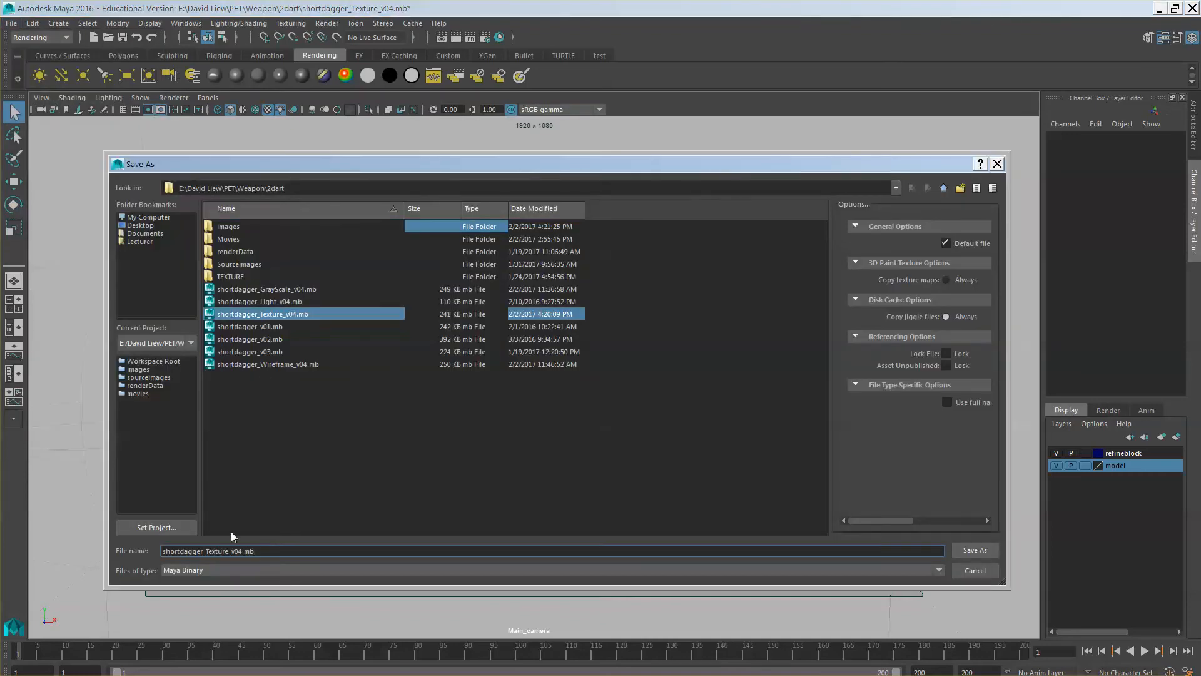
drag(205, 551, 230, 553)
text(GrayScale)
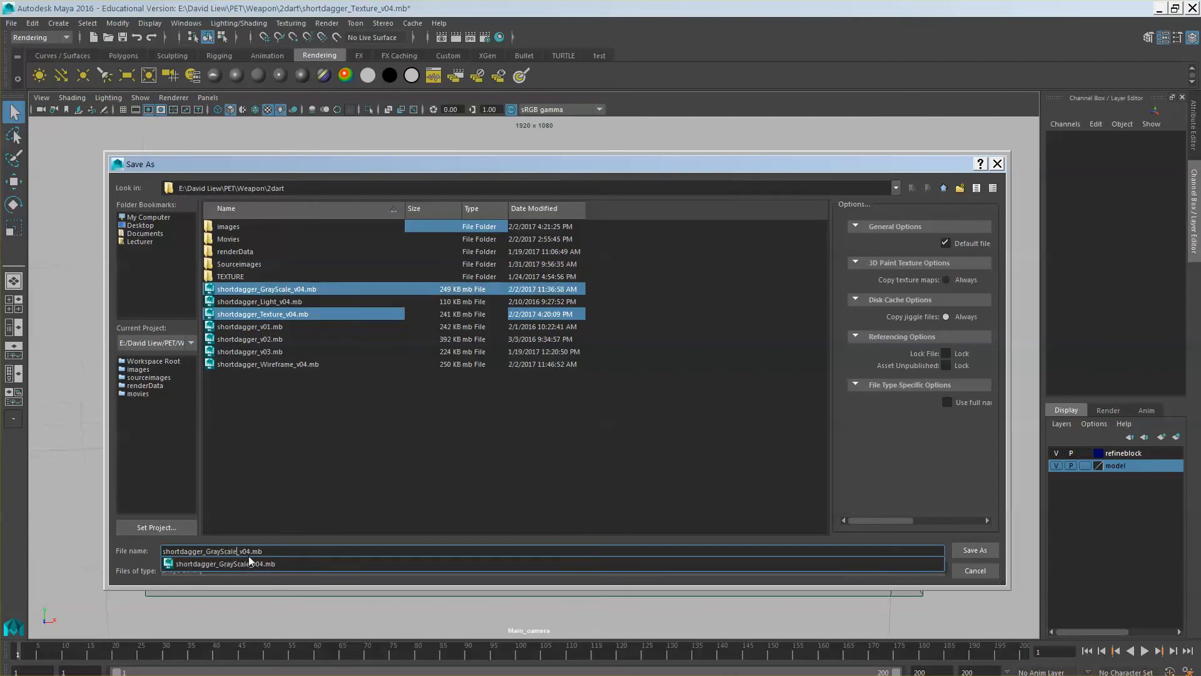
click(241, 553)
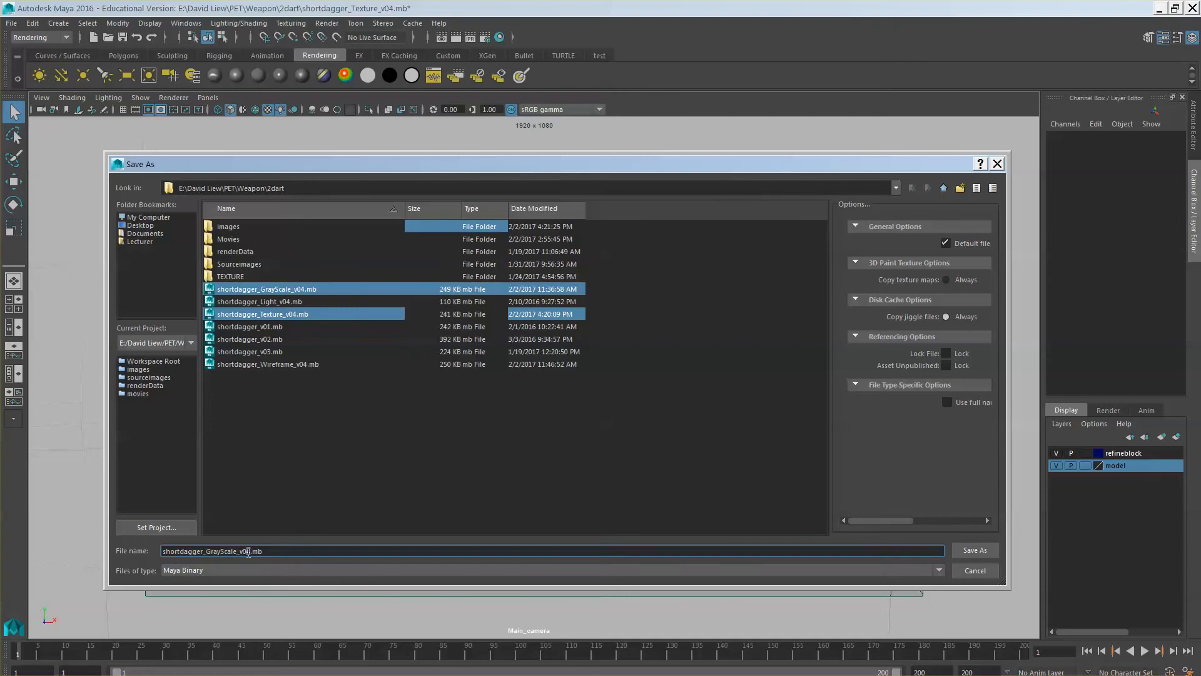
key(Delete)
text(5)
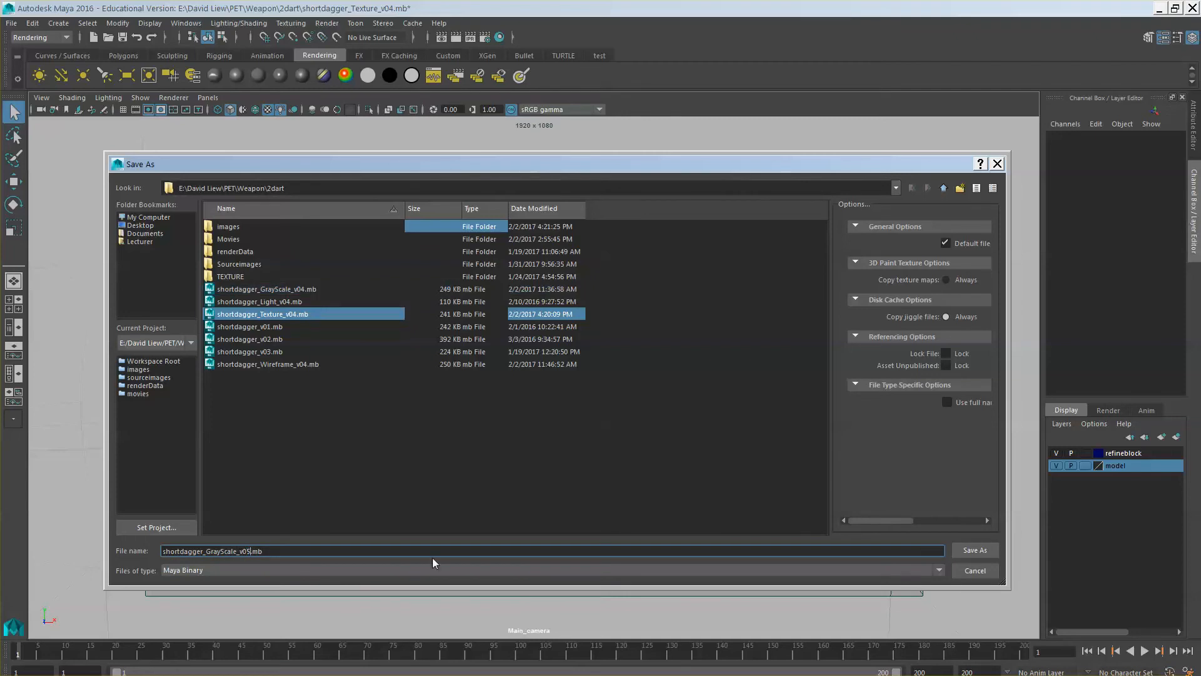
click(986, 555)
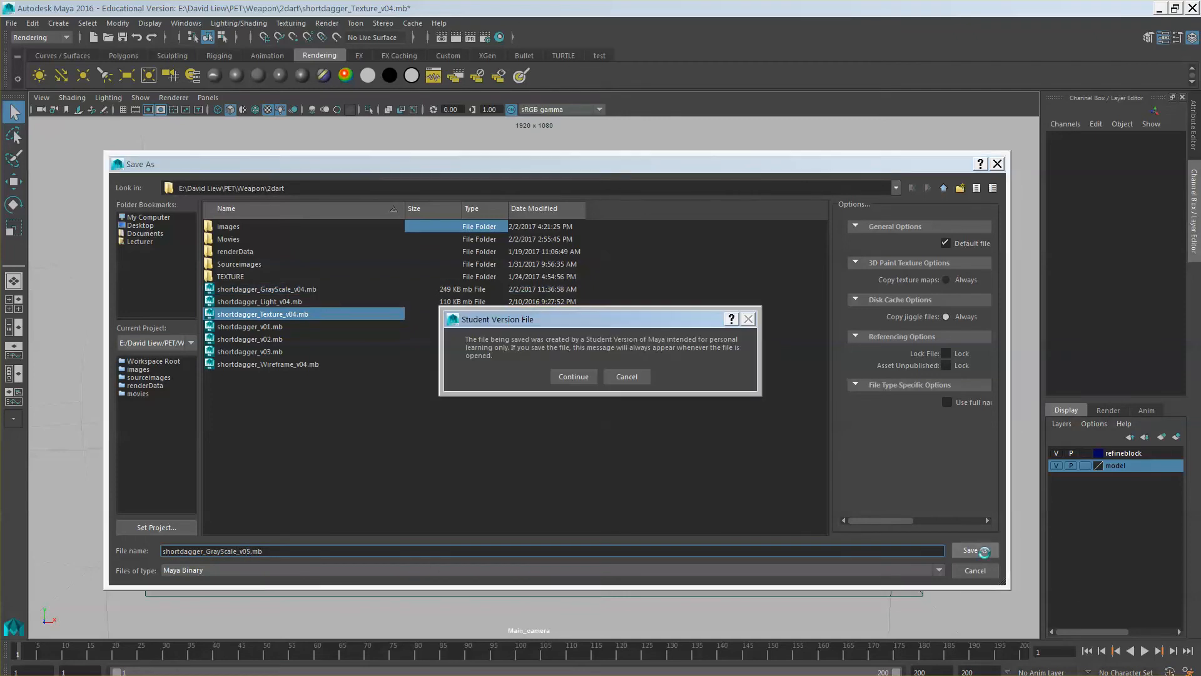
click(587, 379)
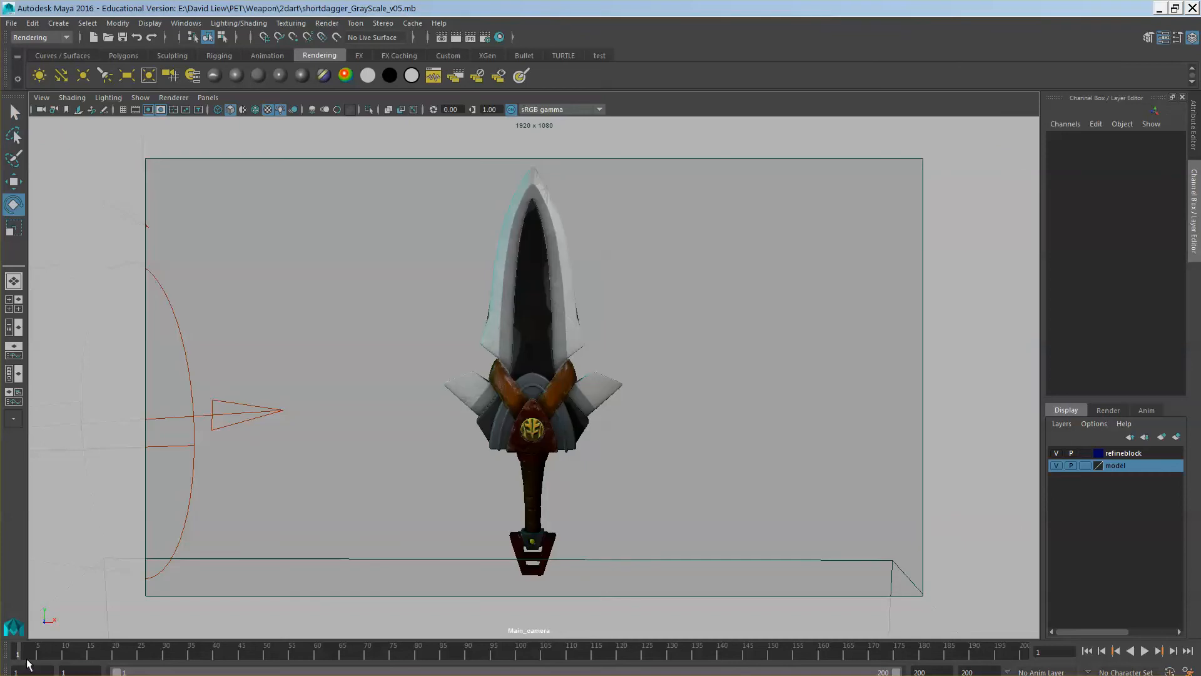
Step: Select Viewport 2.0 as the renderer for the main camera's viewport
mouse_move(24, 652)
mouse_down()
mouse_move(849, 665)
mouse_move(17, 673)
mouse_up()
click(170, 99)
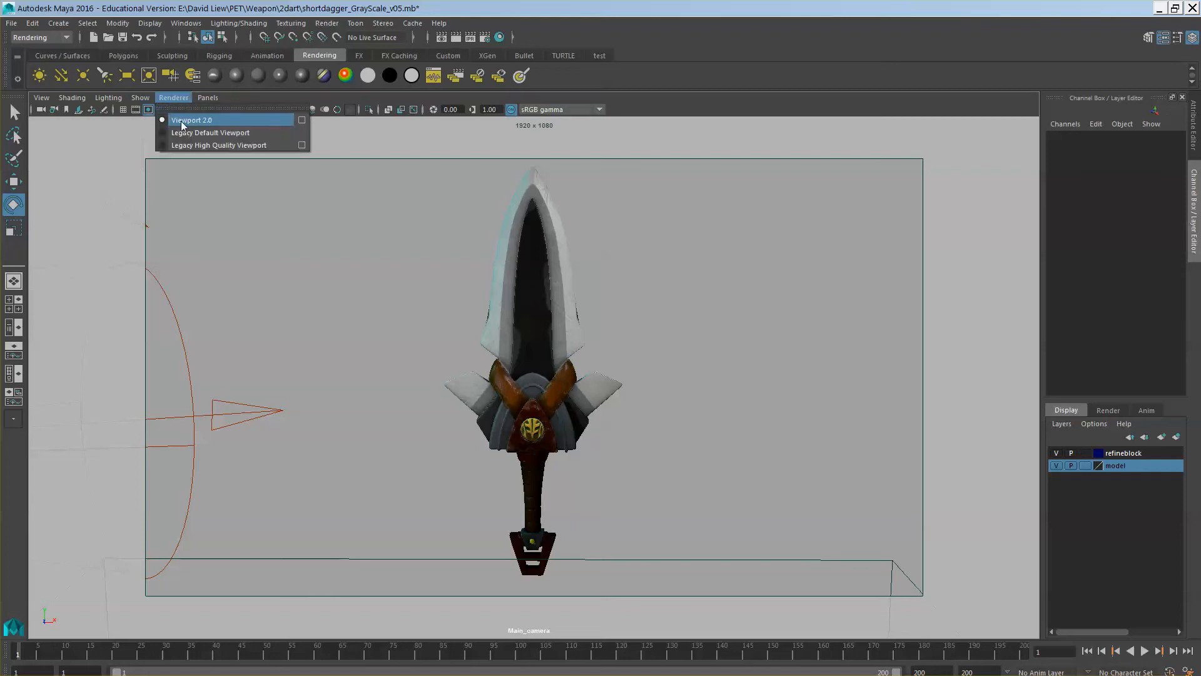
click(190, 120)
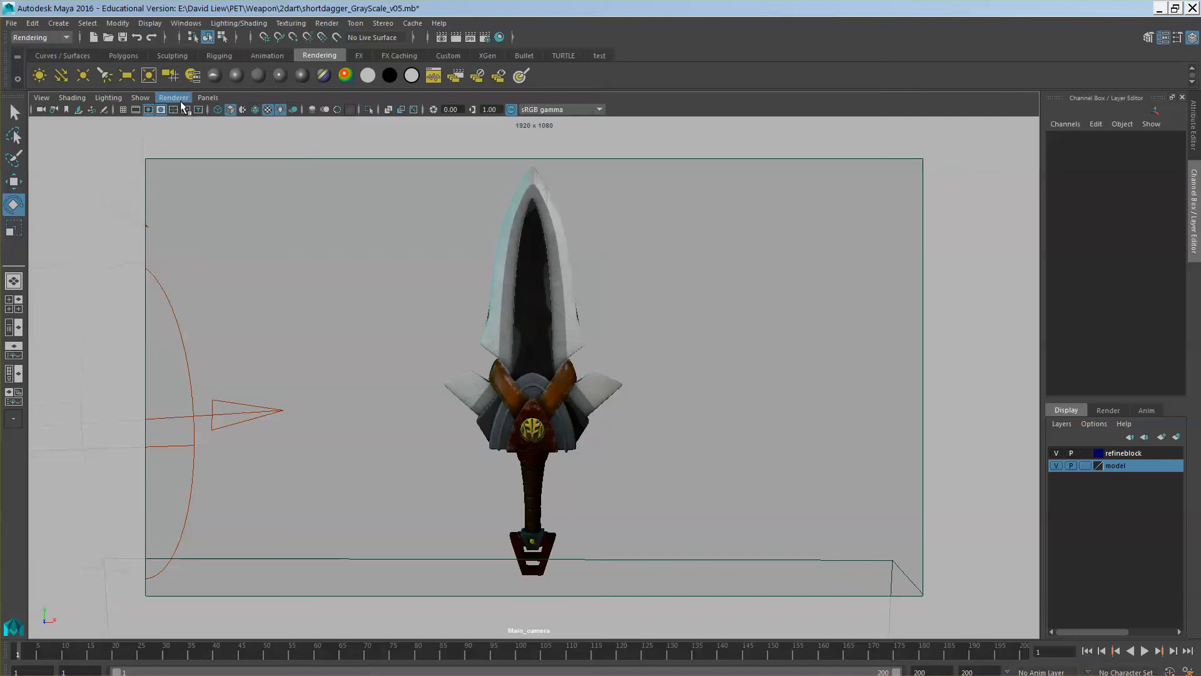
Step: Switch the scene's render engine to Maya Hardware 2.0 and show its specific settings beside the dagger
click(486, 38)
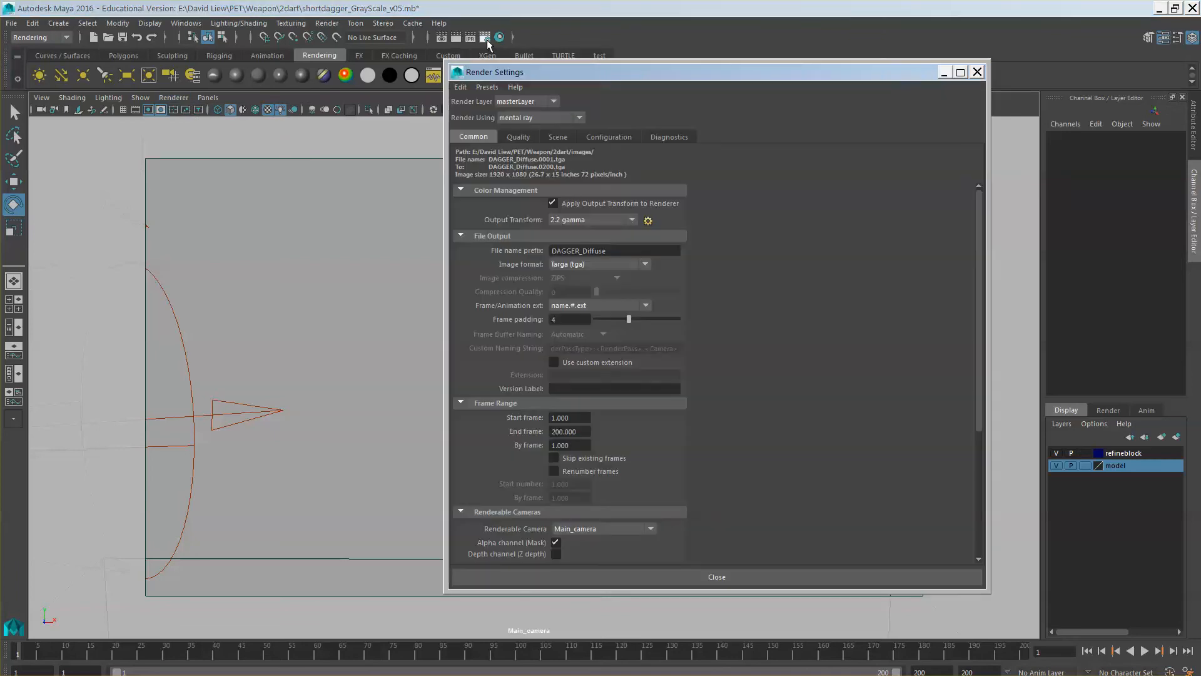
click(546, 116)
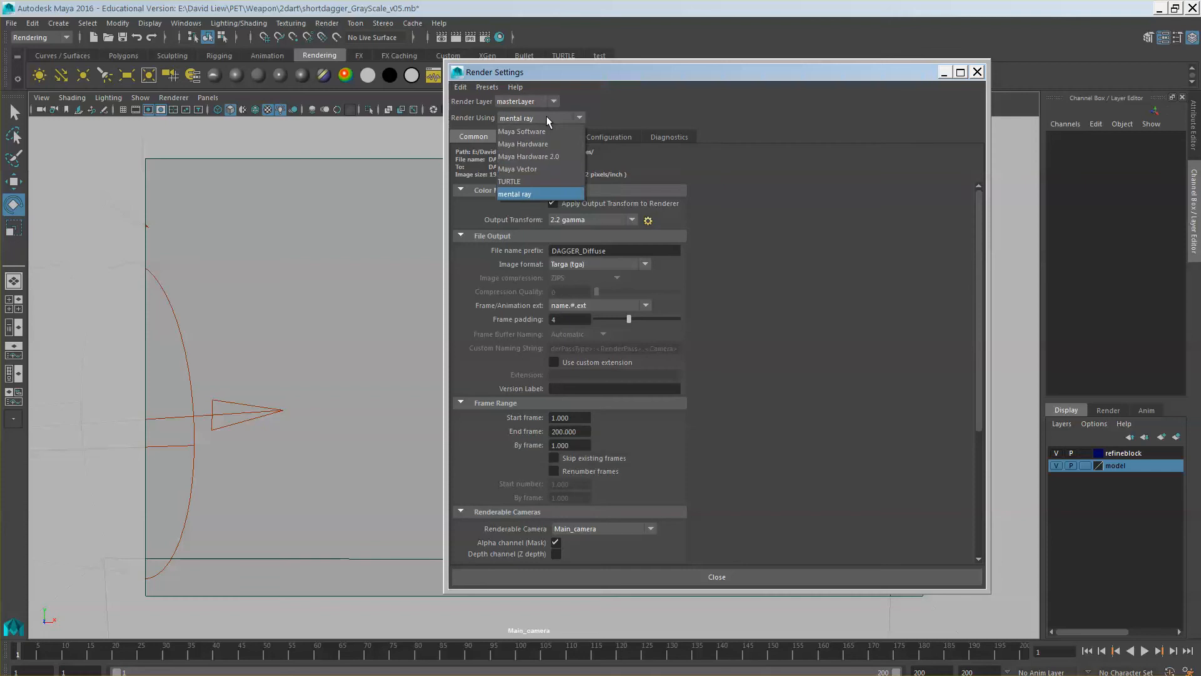
click(543, 156)
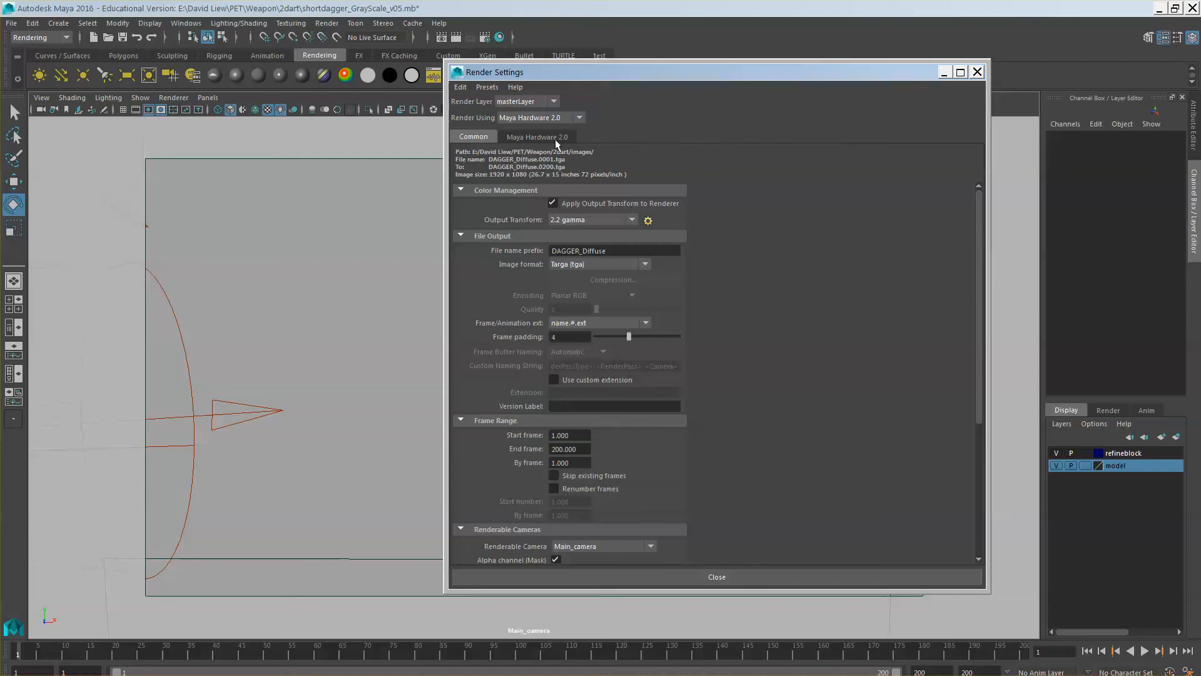
click(531, 137)
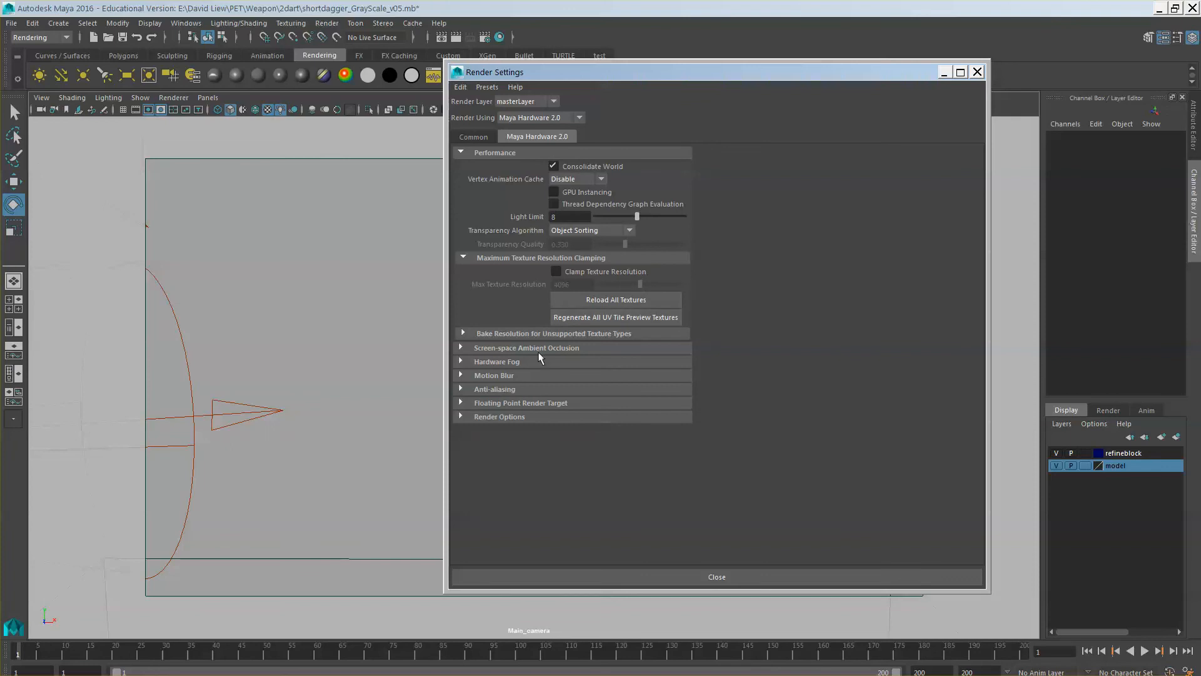
drag(649, 72, 867, 74)
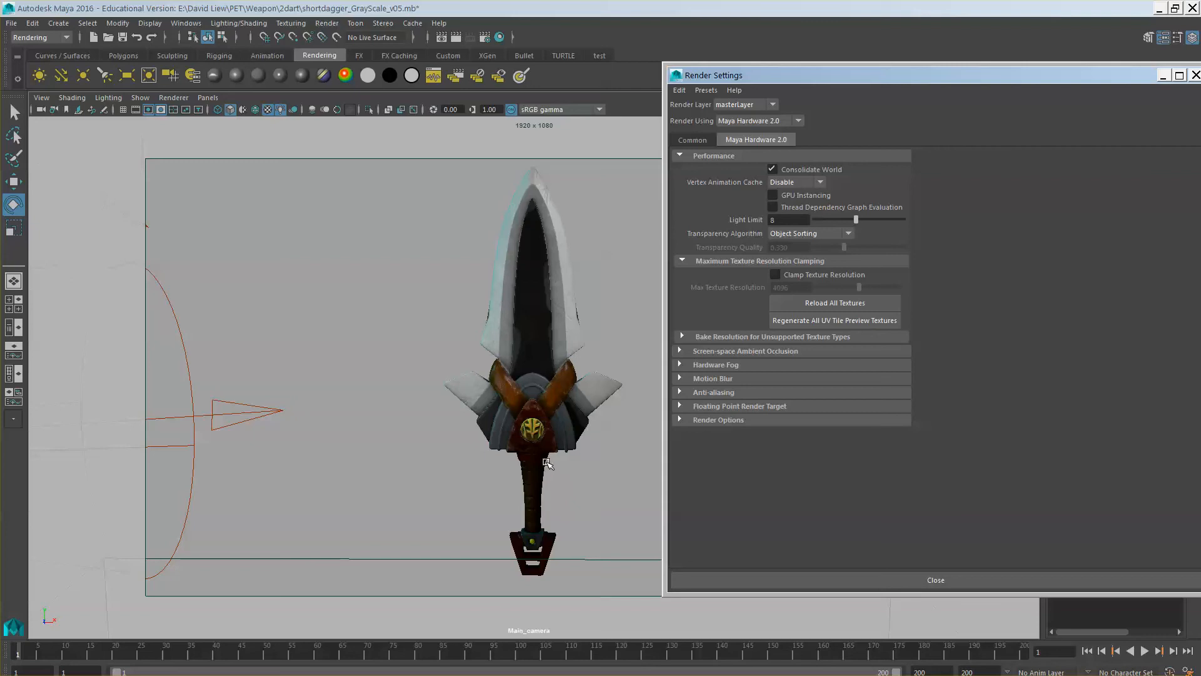
Step: Enable multisample anti-aliasing with a sample count of 16 and test-render the current frame
click(680, 393)
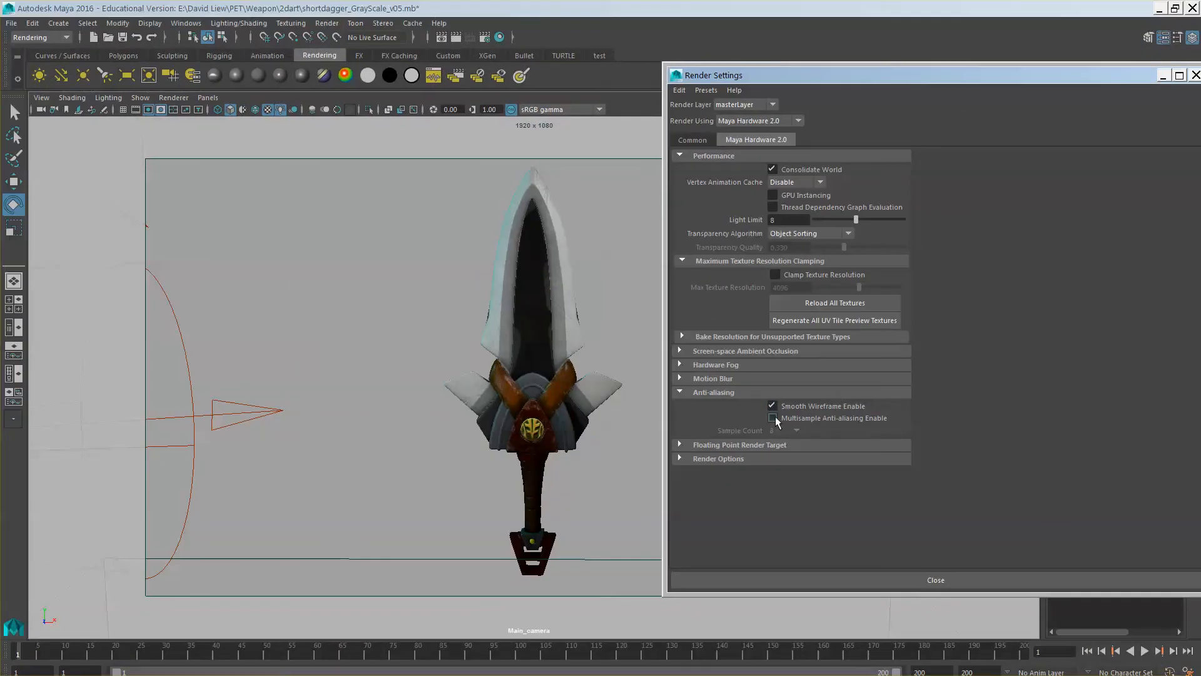
click(772, 418)
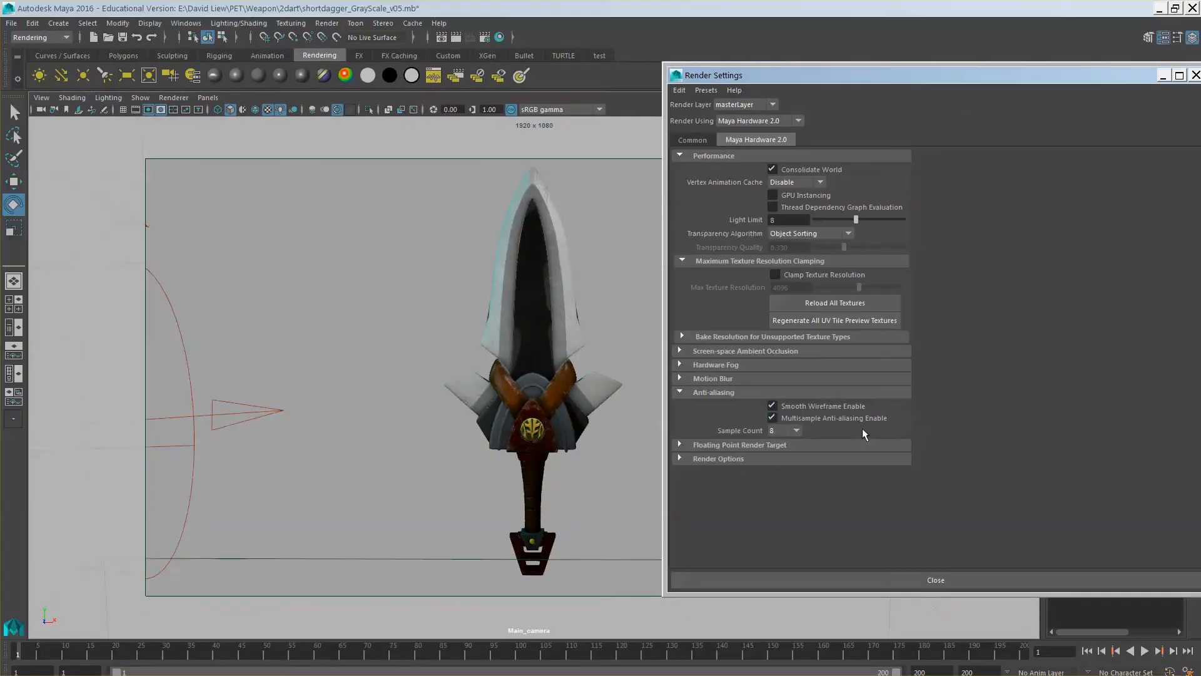
click(797, 430)
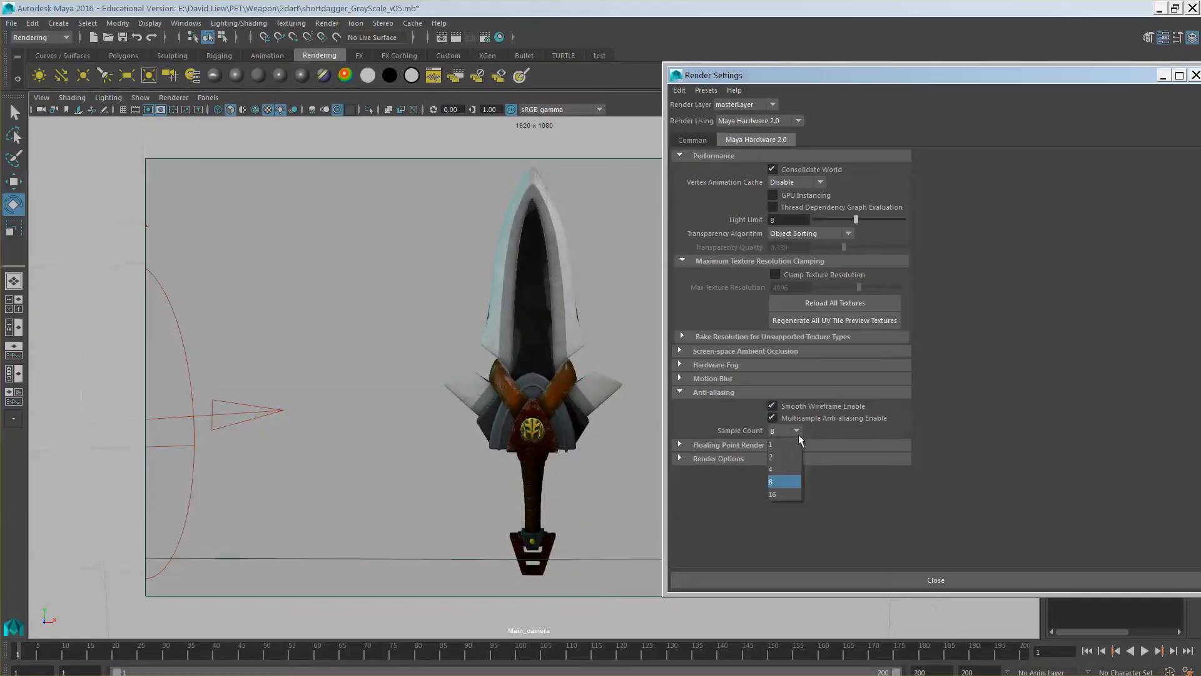
click(786, 498)
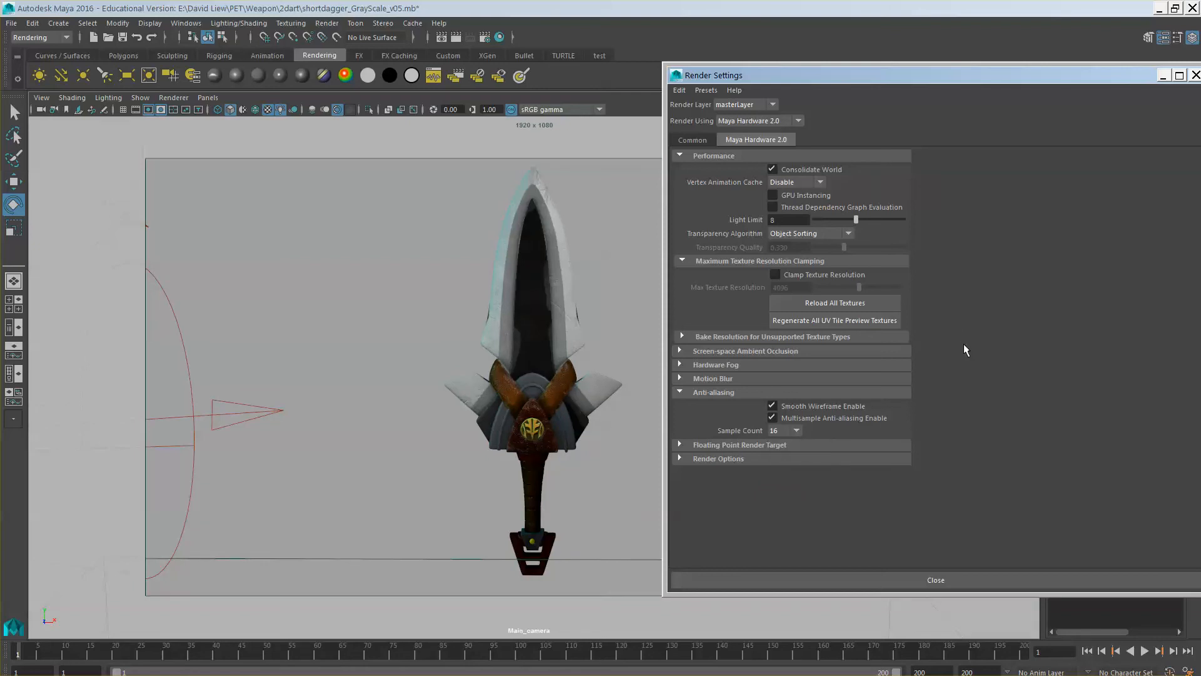
click(456, 39)
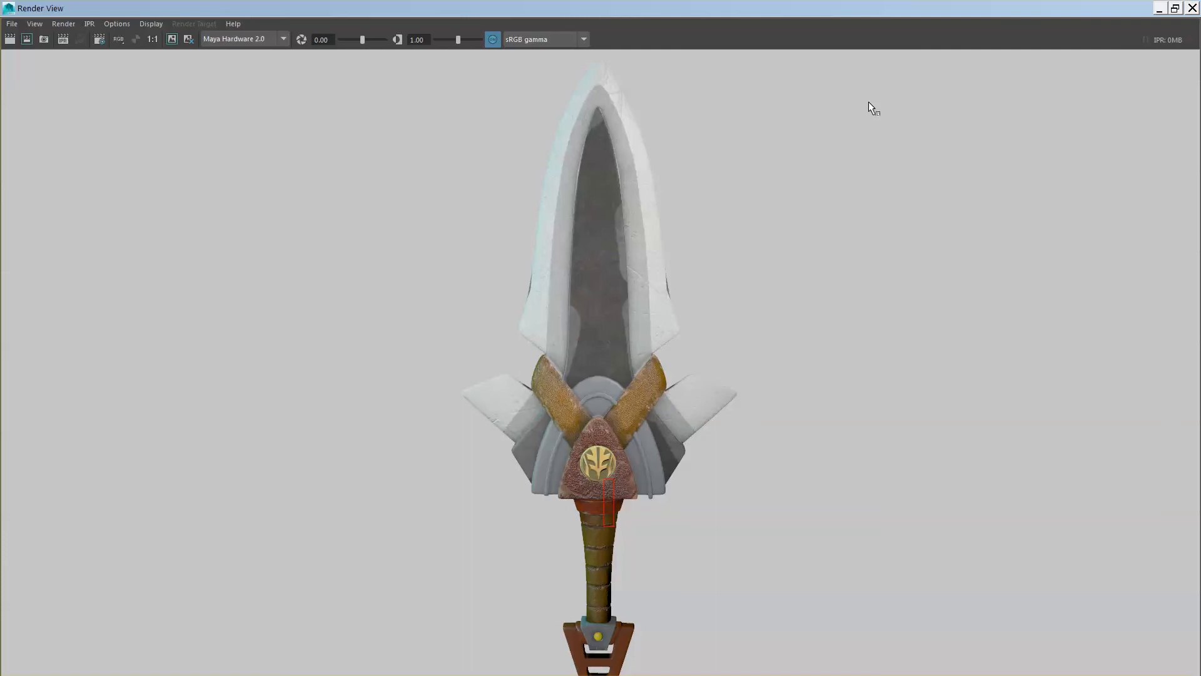
click(1193, 9)
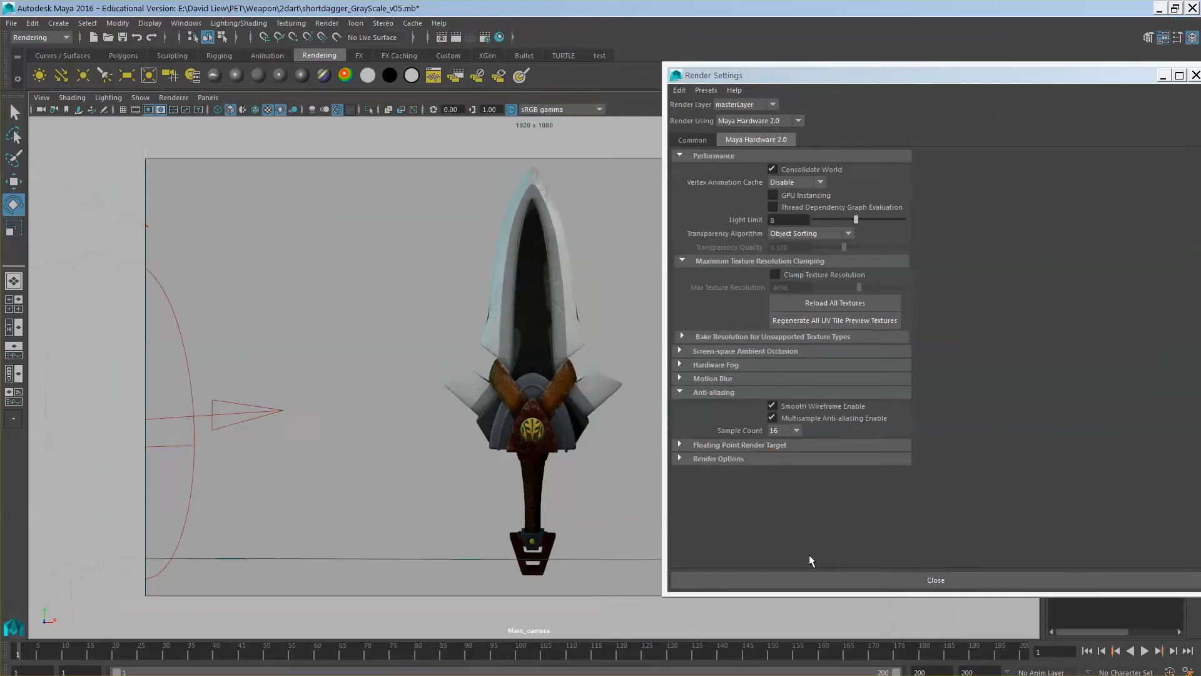
Step: Set the hardware render mode to Shaded in the render options and test-render the current frame
click(431, 371)
scroll(883, 506, down, 2)
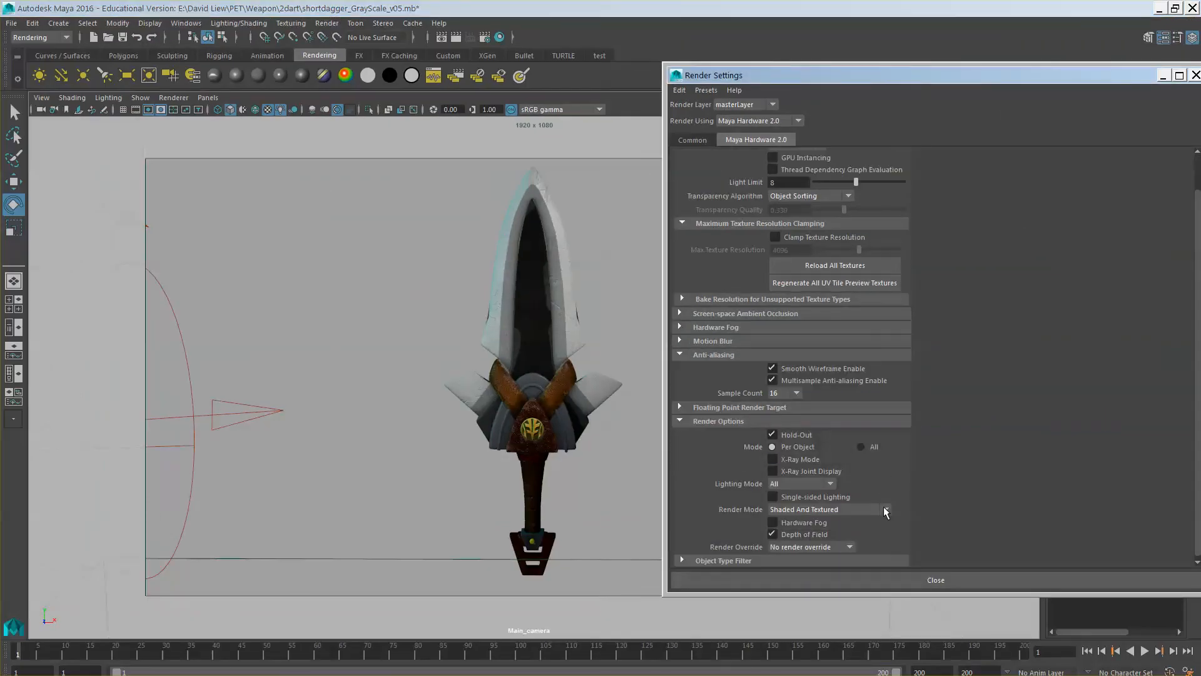
click(820, 507)
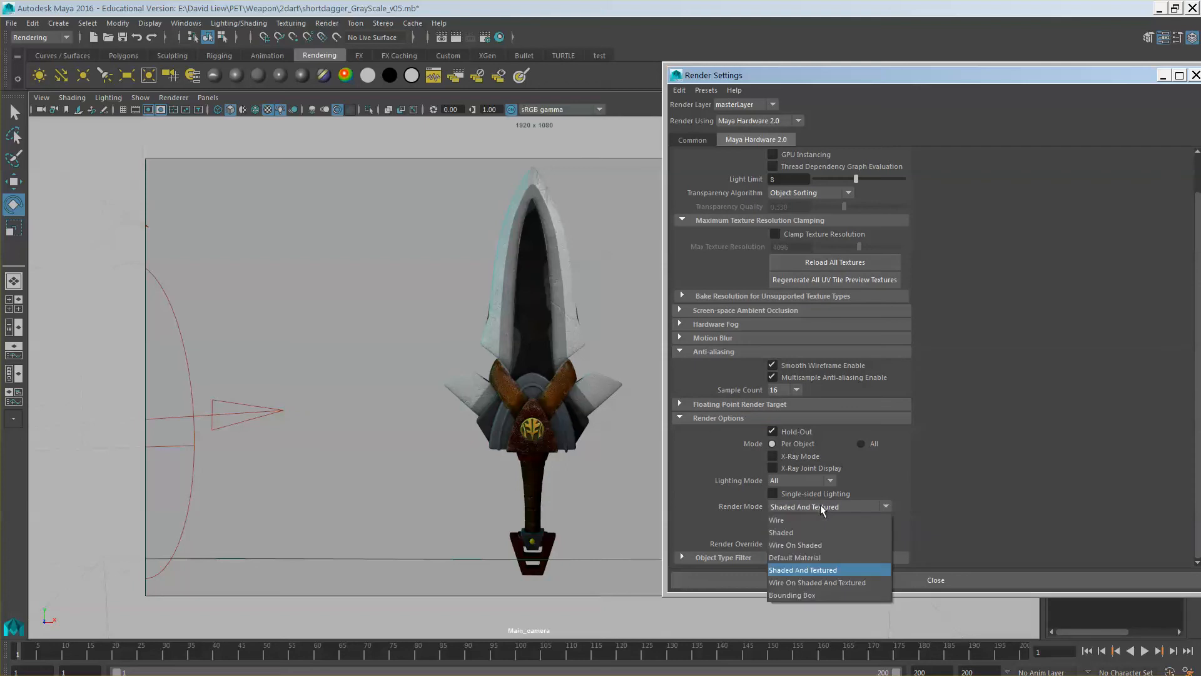
click(805, 532)
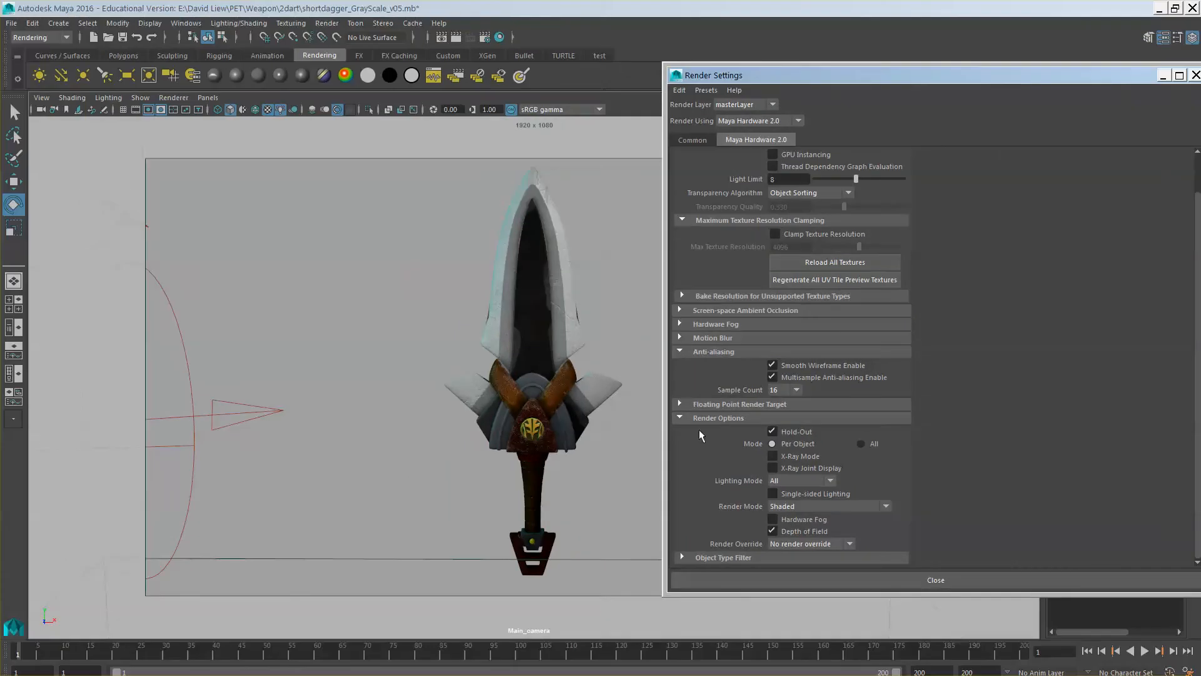
click(455, 38)
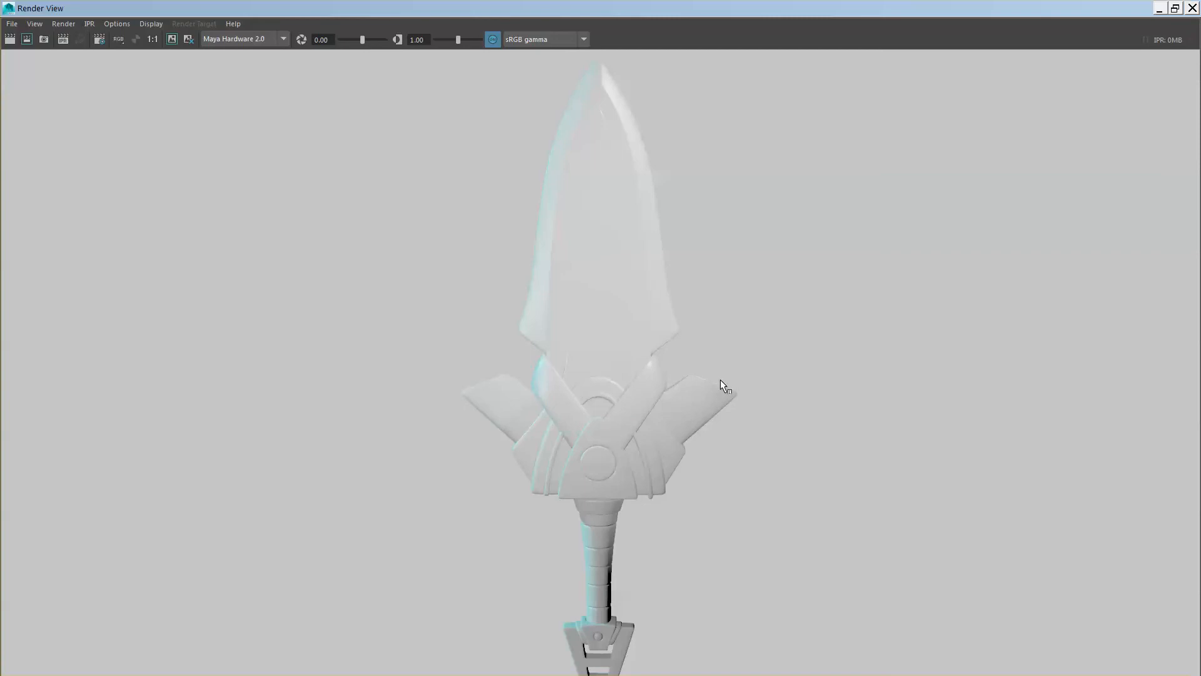
click(1192, 9)
Step: Save the grayscale scene under its existing file name
click(11, 23)
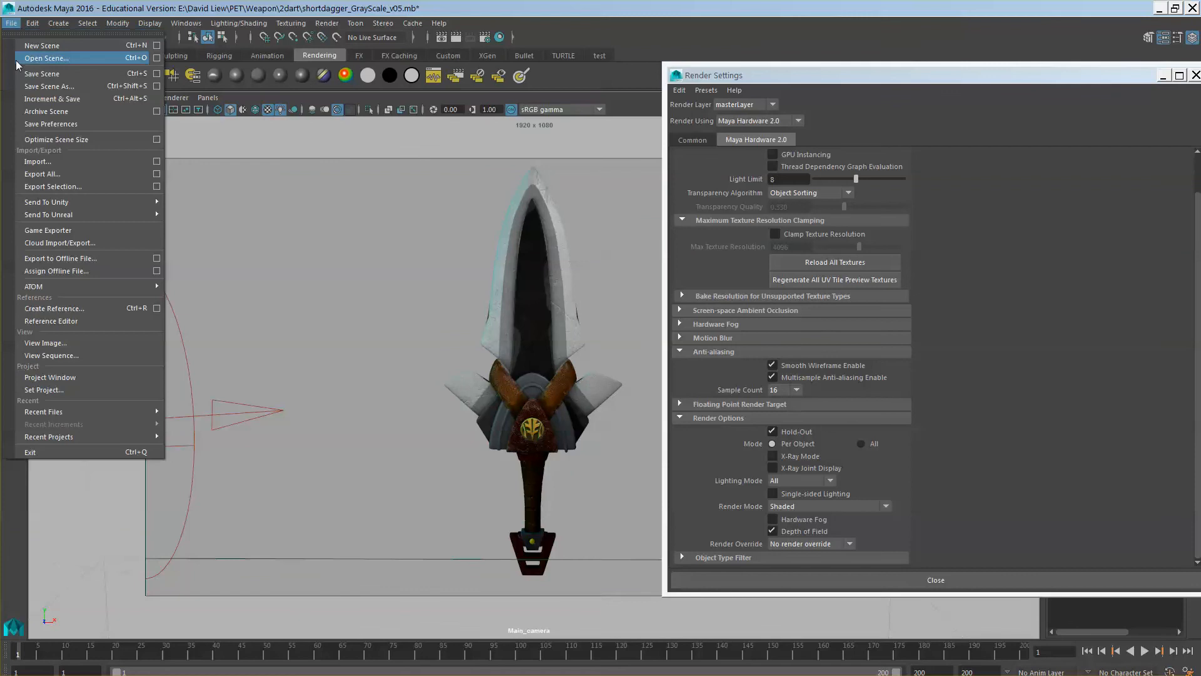
click(26, 74)
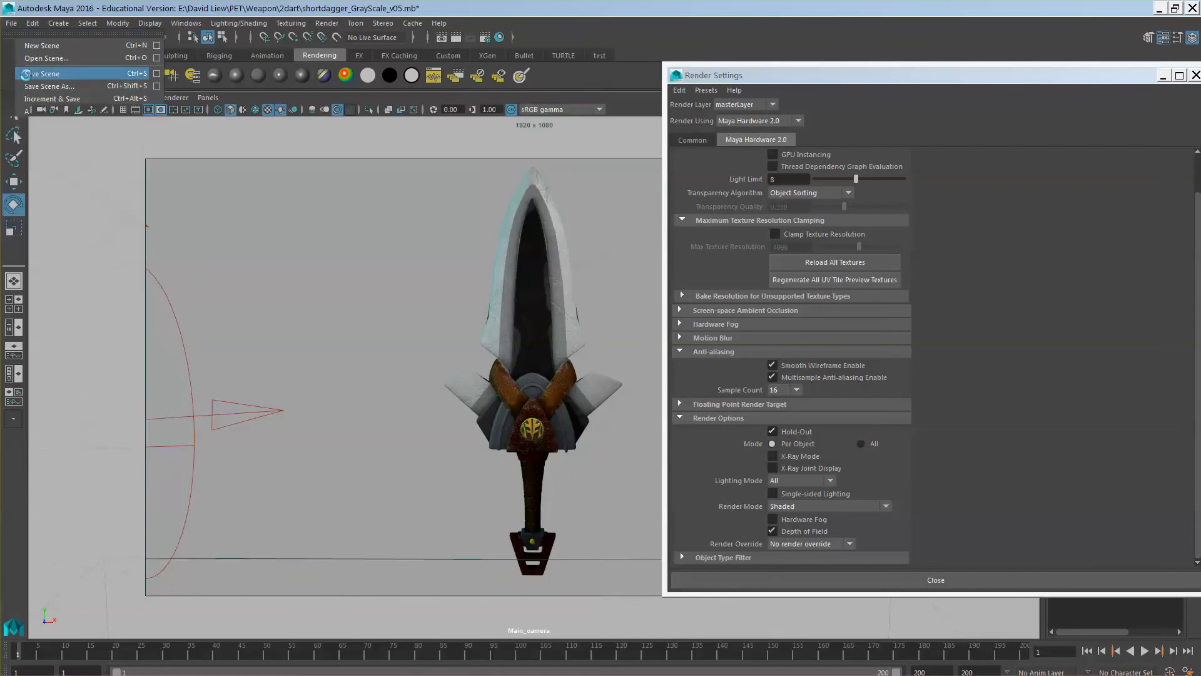
click(573, 375)
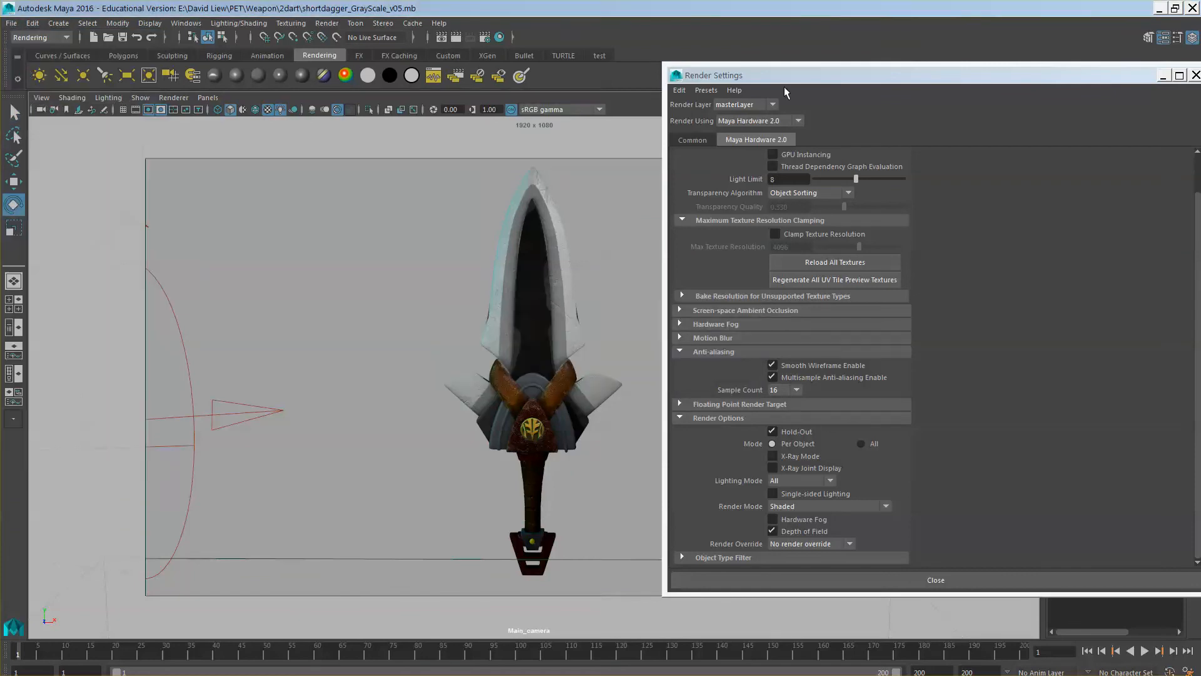
Step: Set the render output's file name prefix to DAGGER_GrayScale and save the scene
click(692, 140)
drag(761, 83, 696, 62)
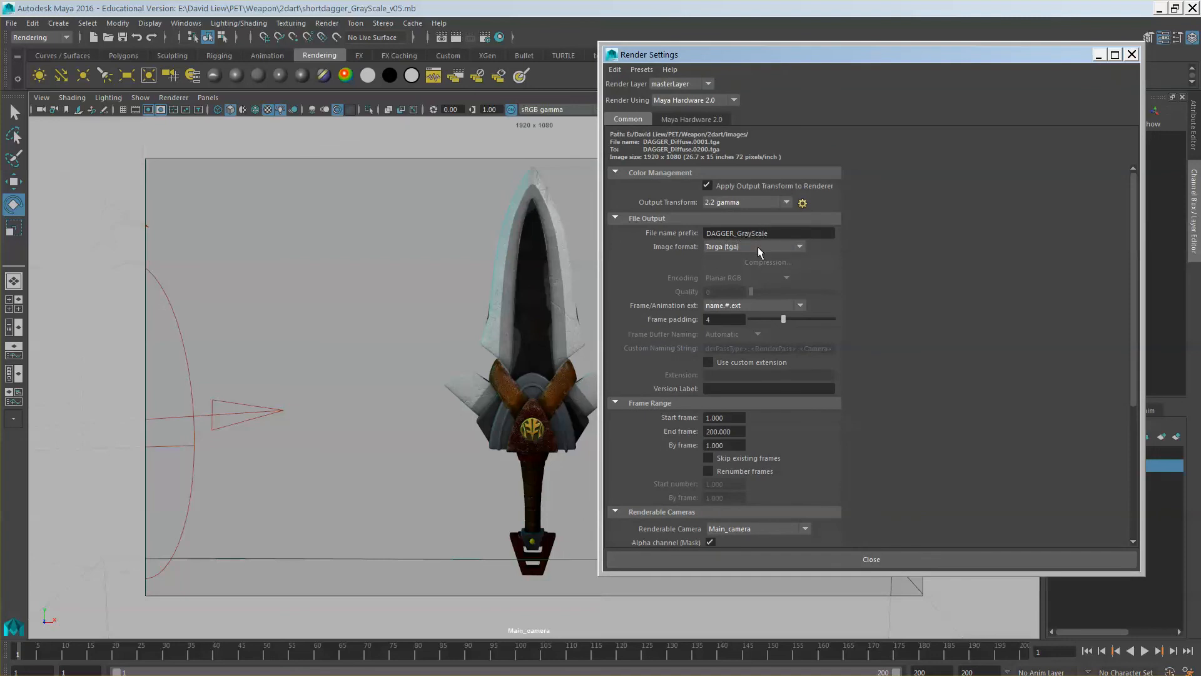
click(11, 23)
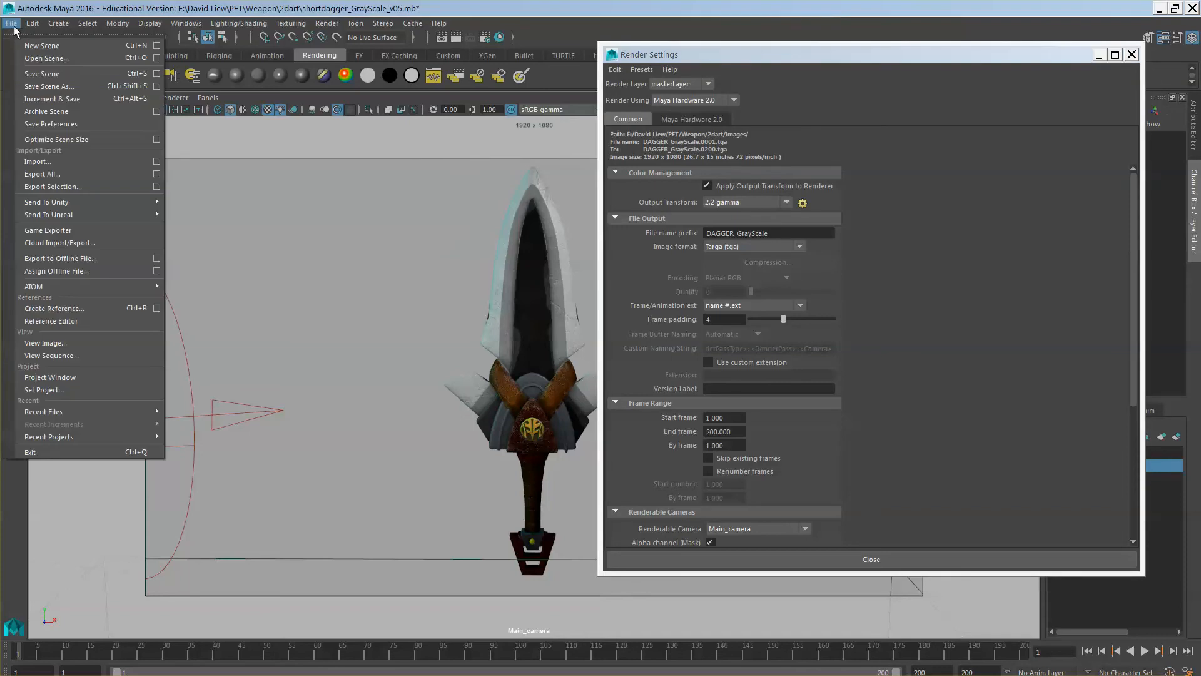
click(31, 74)
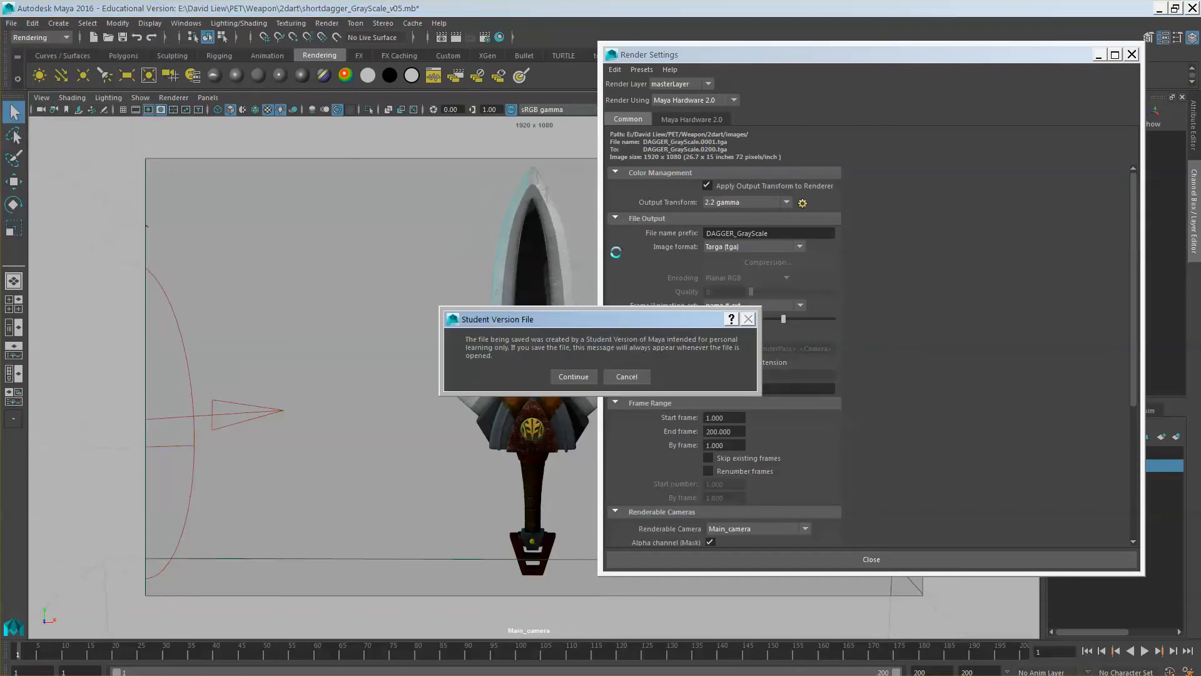
click(566, 376)
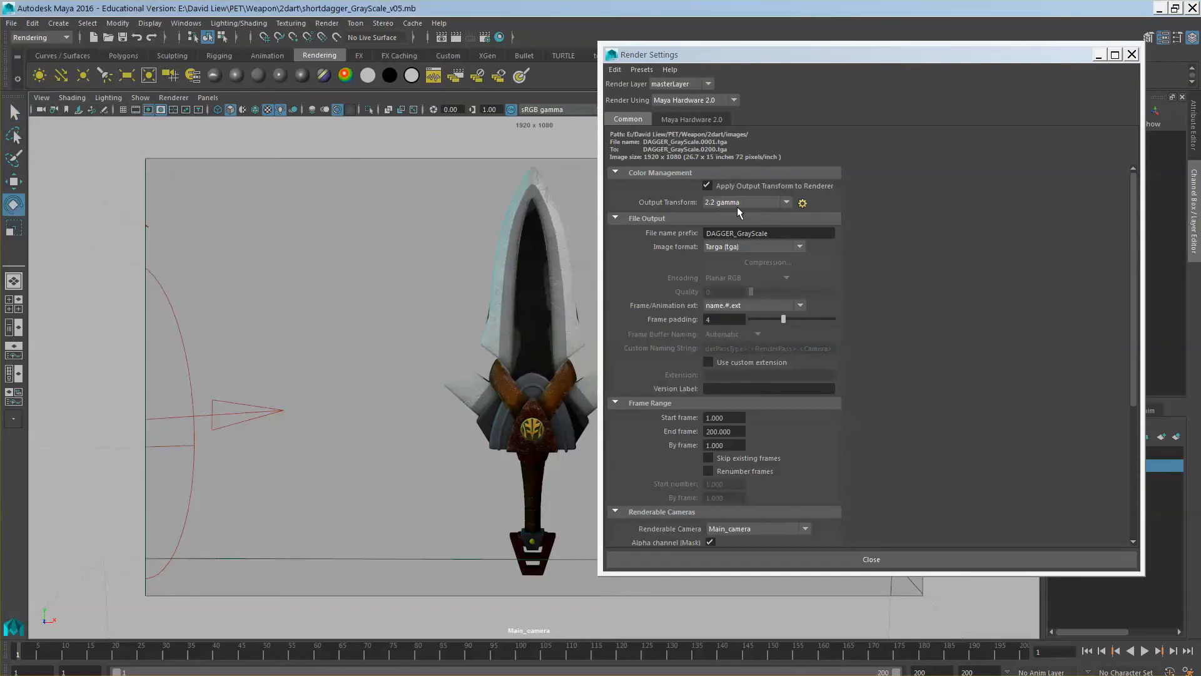
click(327, 23)
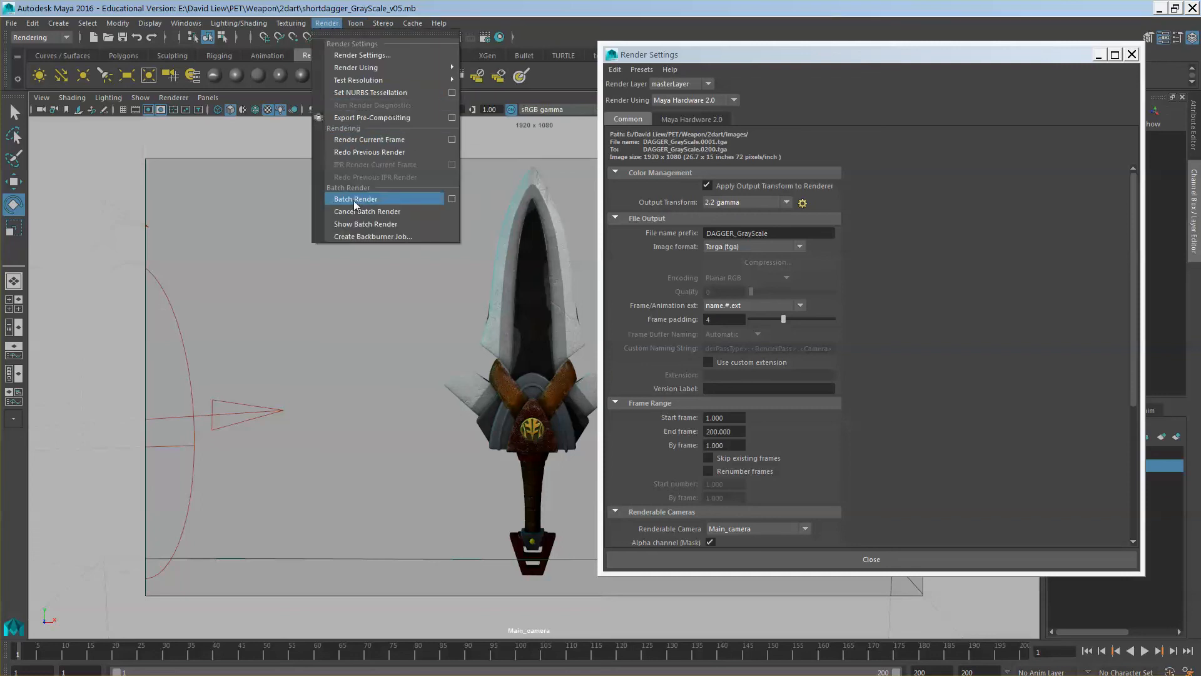
click(905, 51)
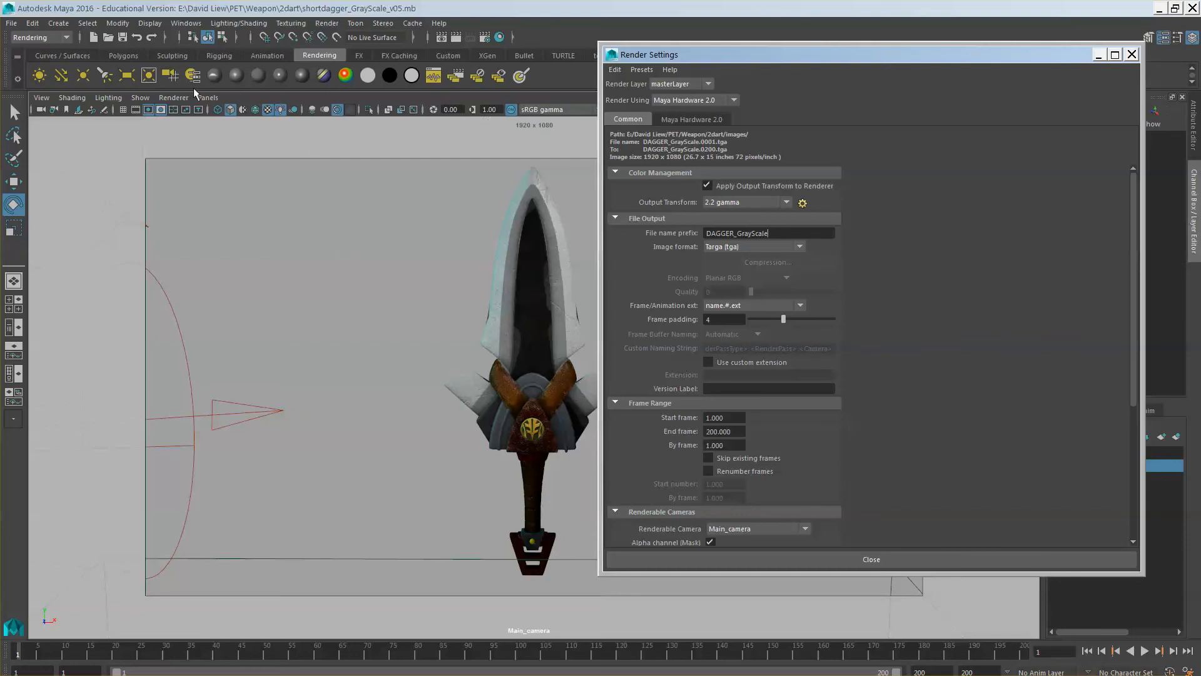
Step: Save the scene as a new Maya Binary file named shortdagger_Wireframe_v05.mb
click(11, 24)
click(53, 89)
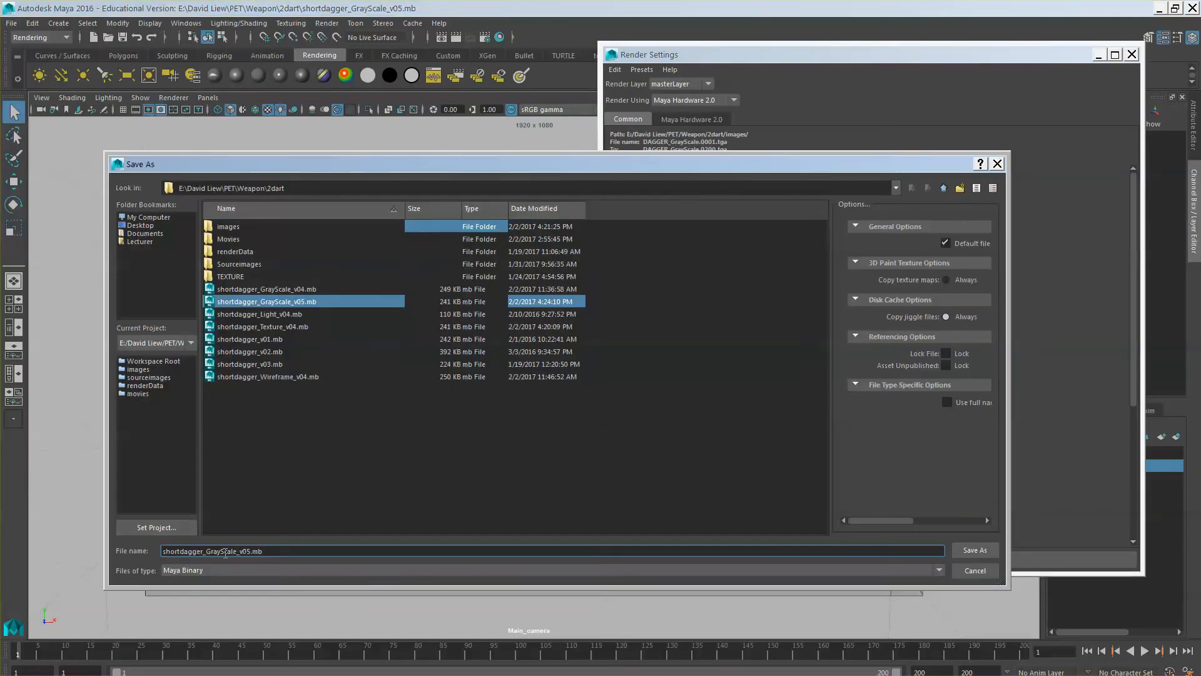
drag(206, 553, 232, 553)
text(Wirefram)
click(975, 551)
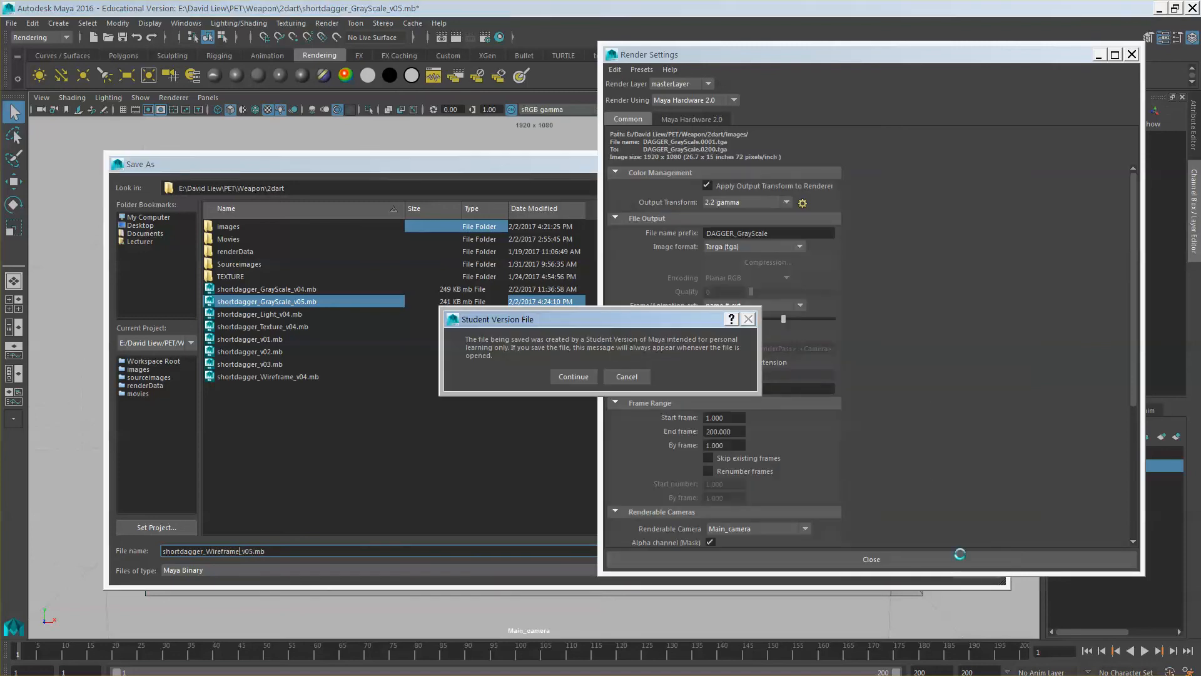
click(559, 377)
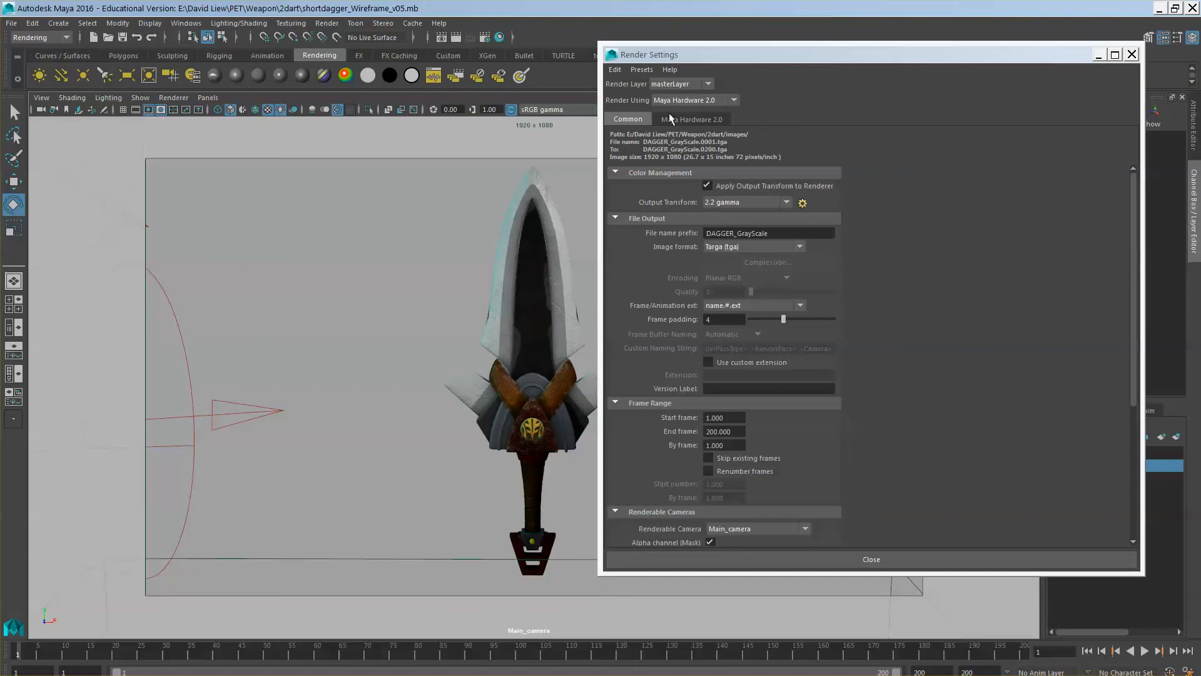
Step: Set the hardware render mode to Wire On Shaded, test-render the current frame and inspect the dagger's wires up close
click(691, 120)
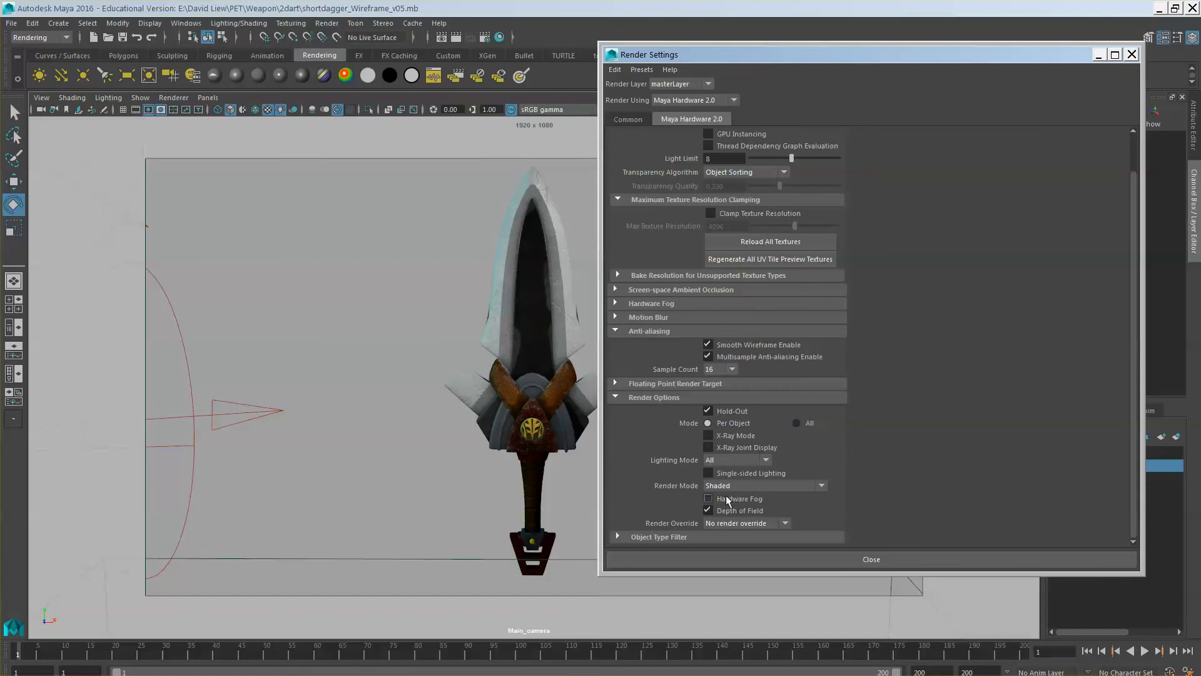
click(751, 487)
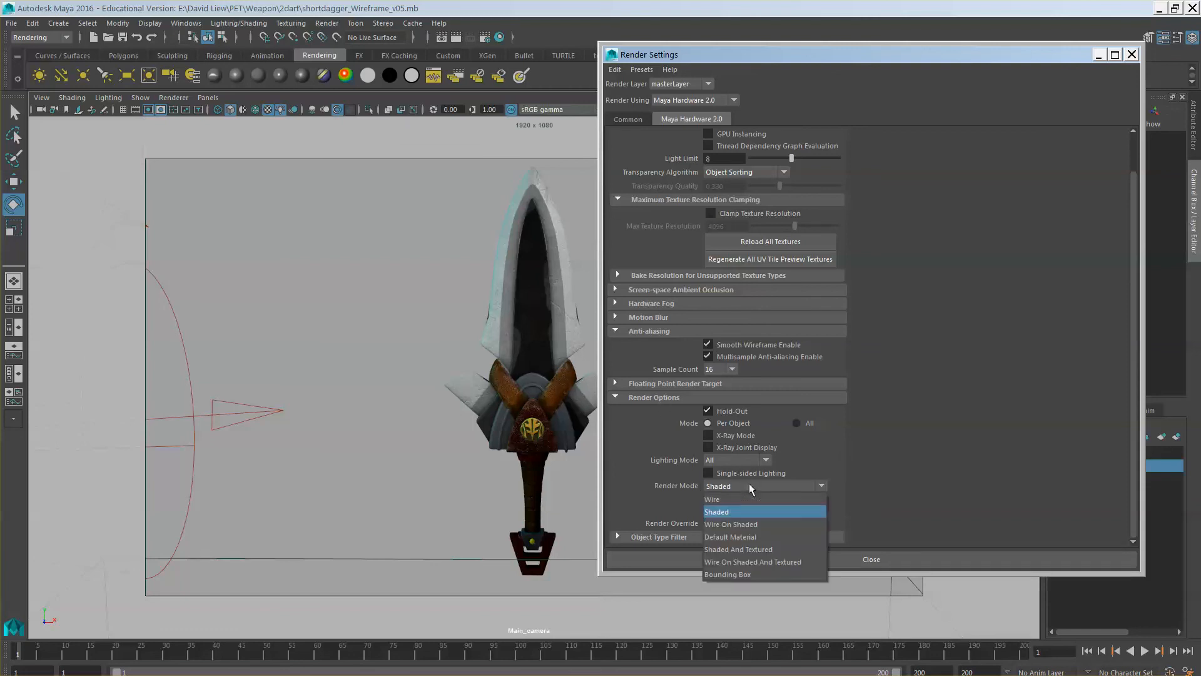
click(745, 524)
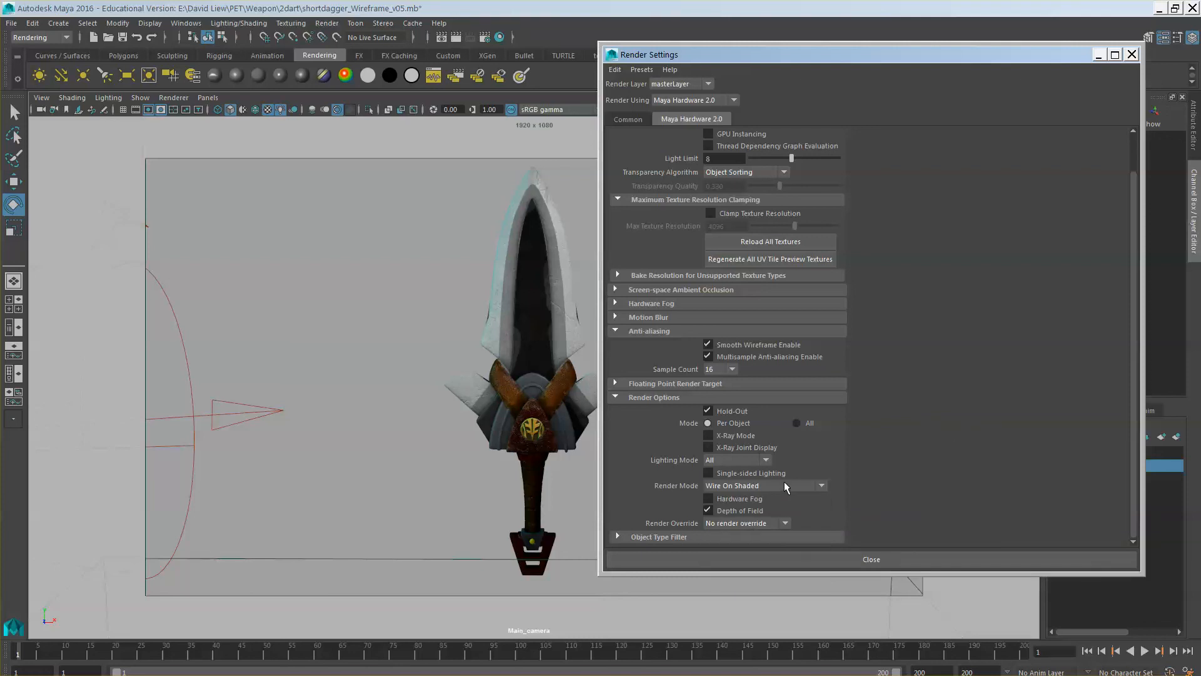
click(457, 38)
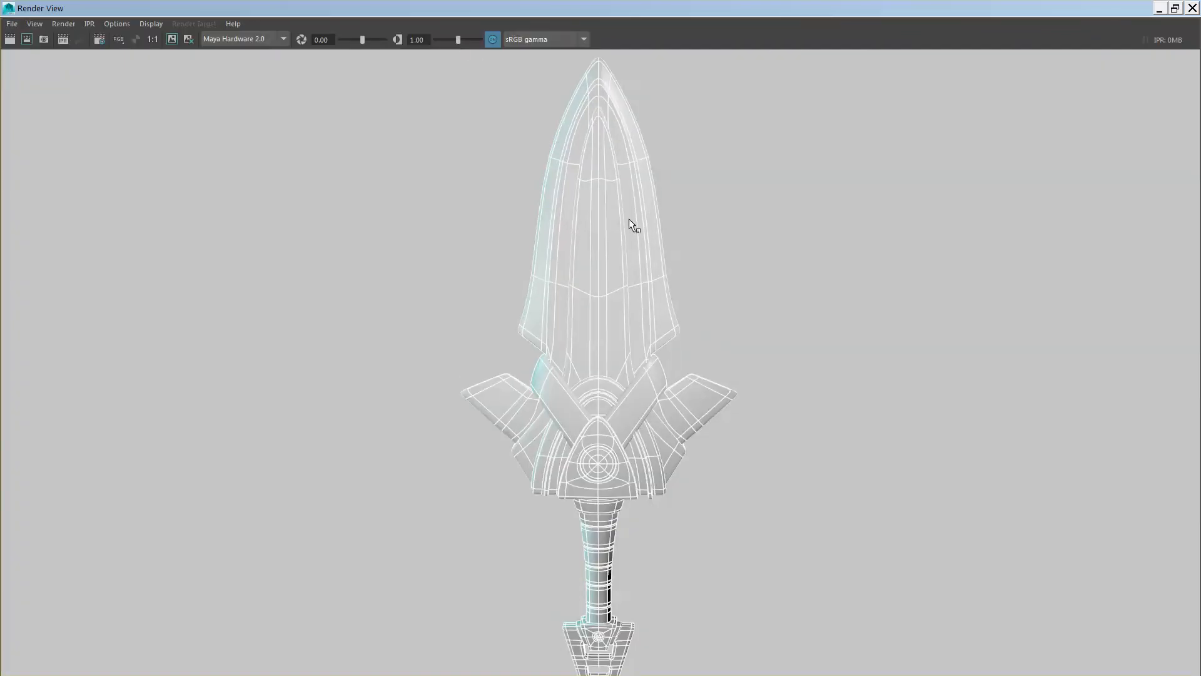
scroll(678, 374, up, 3)
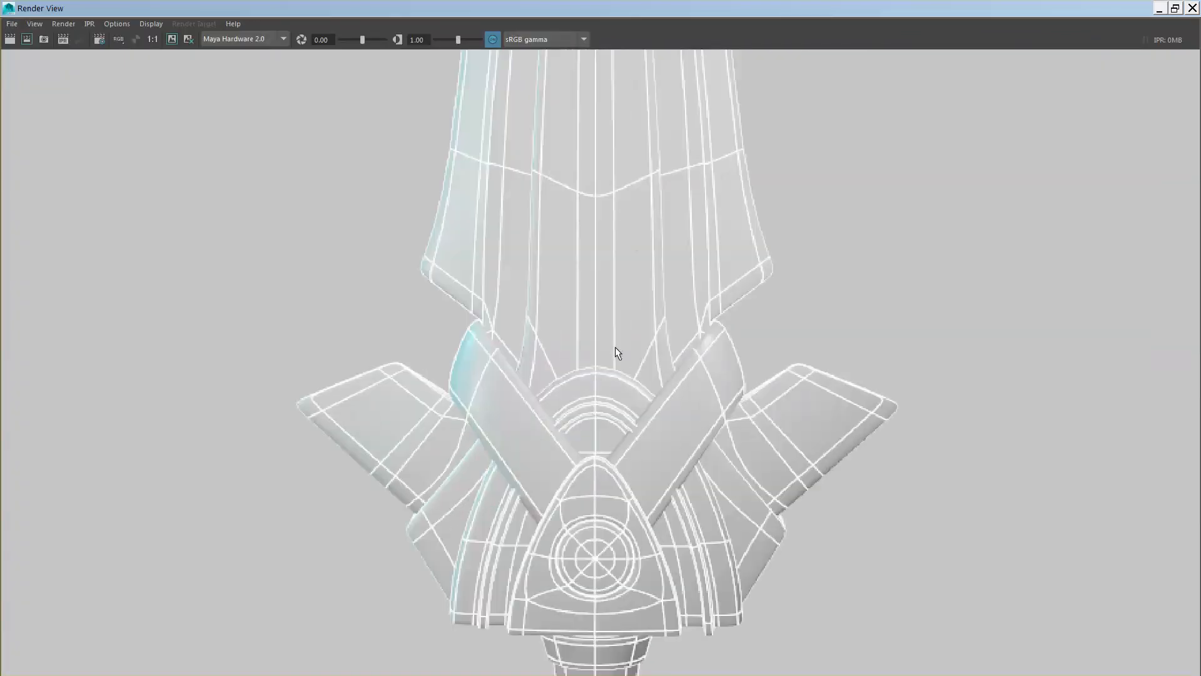
scroll(688, 374, down, 4)
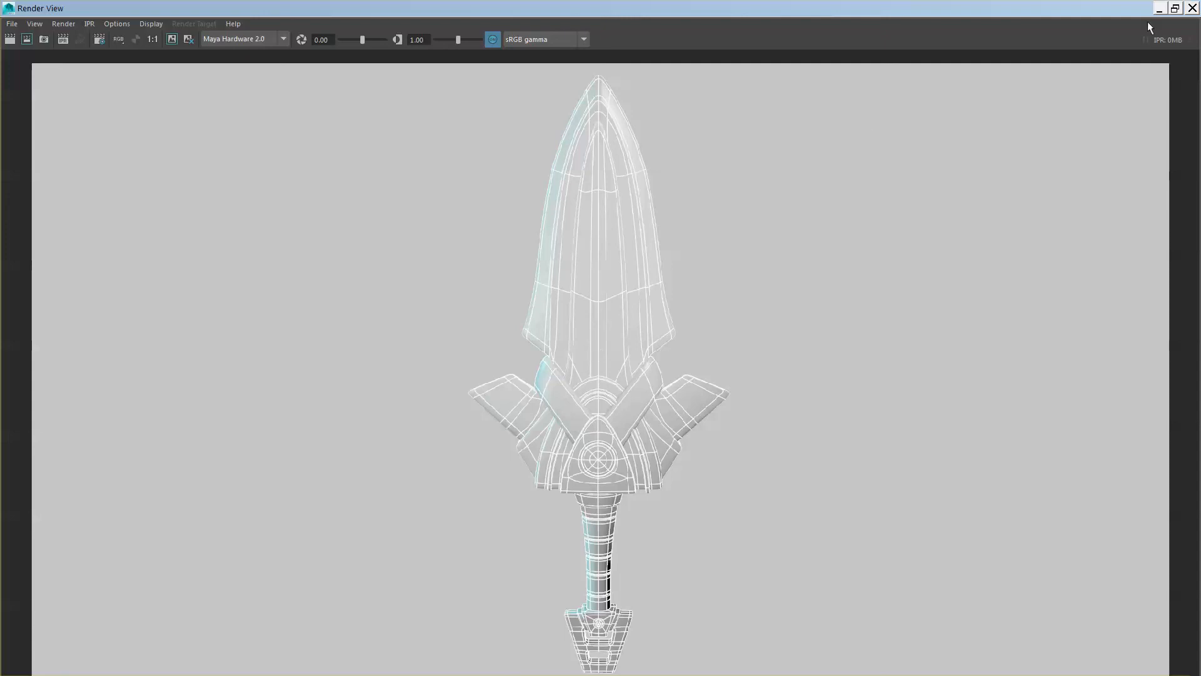
click(1193, 8)
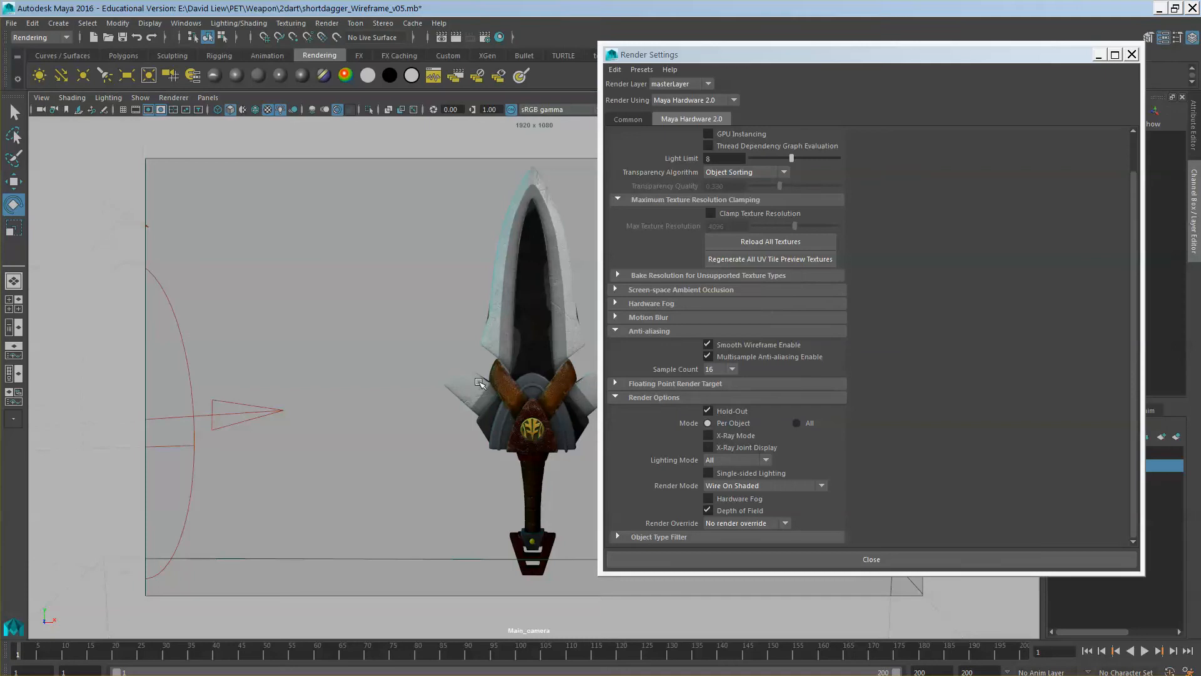
Step: Save the wireframe scene under its existing file name
drag(760, 58, 800, 56)
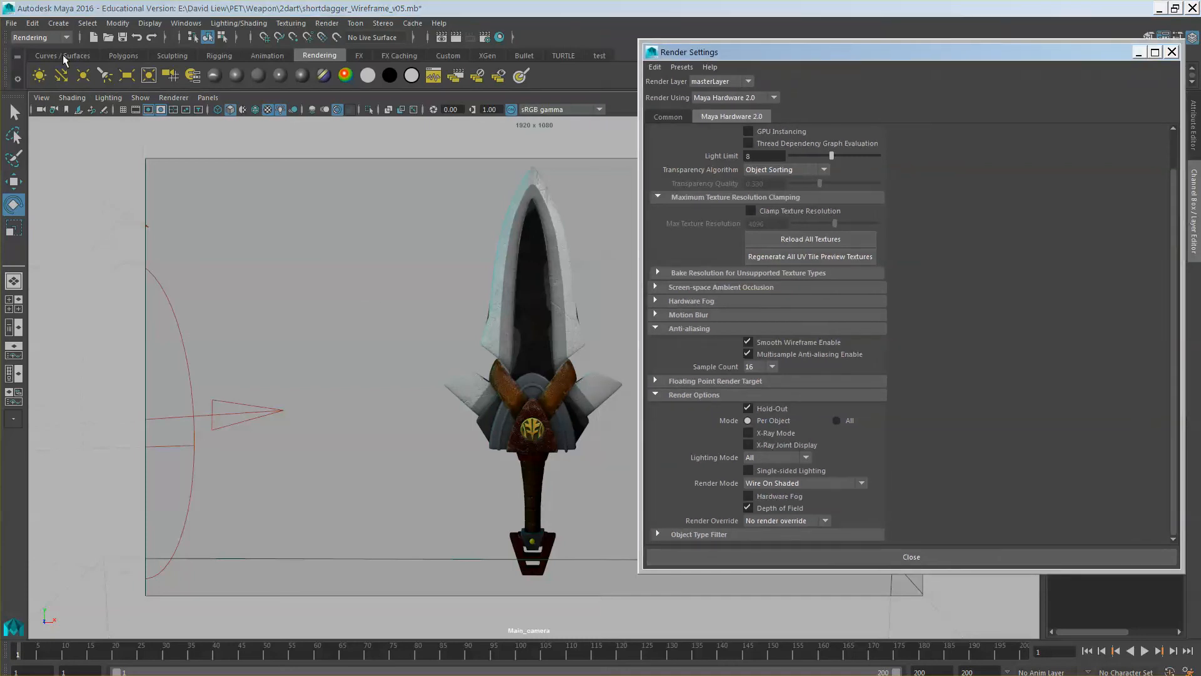
click(10, 25)
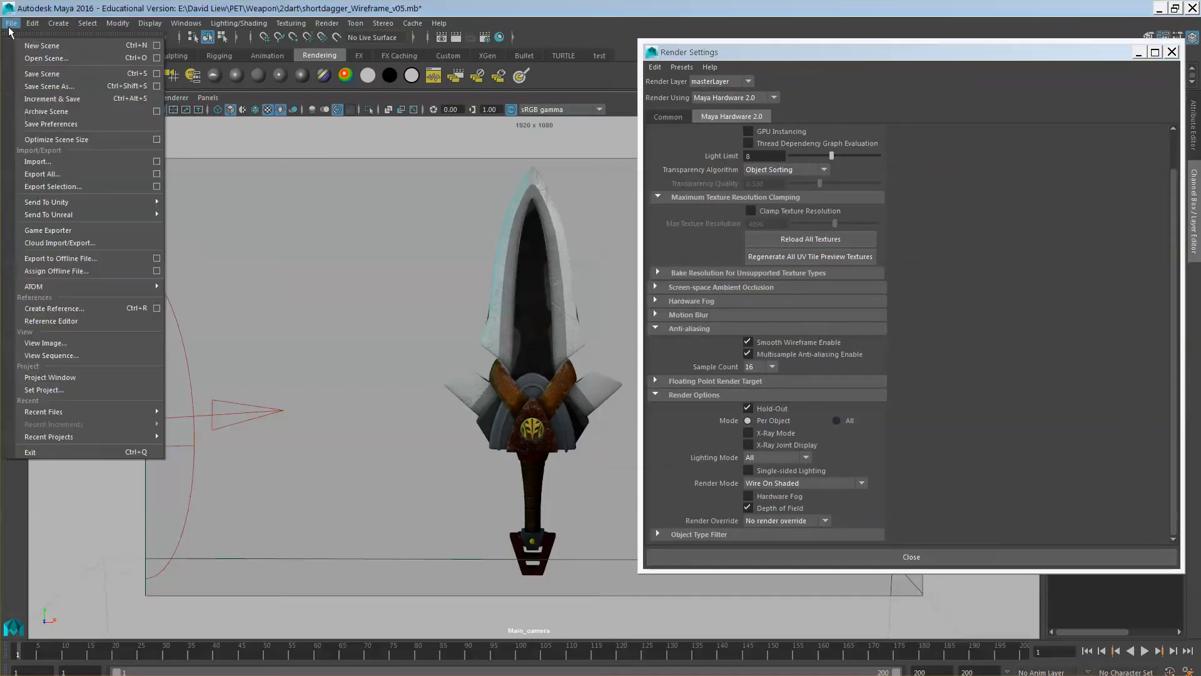
click(41, 74)
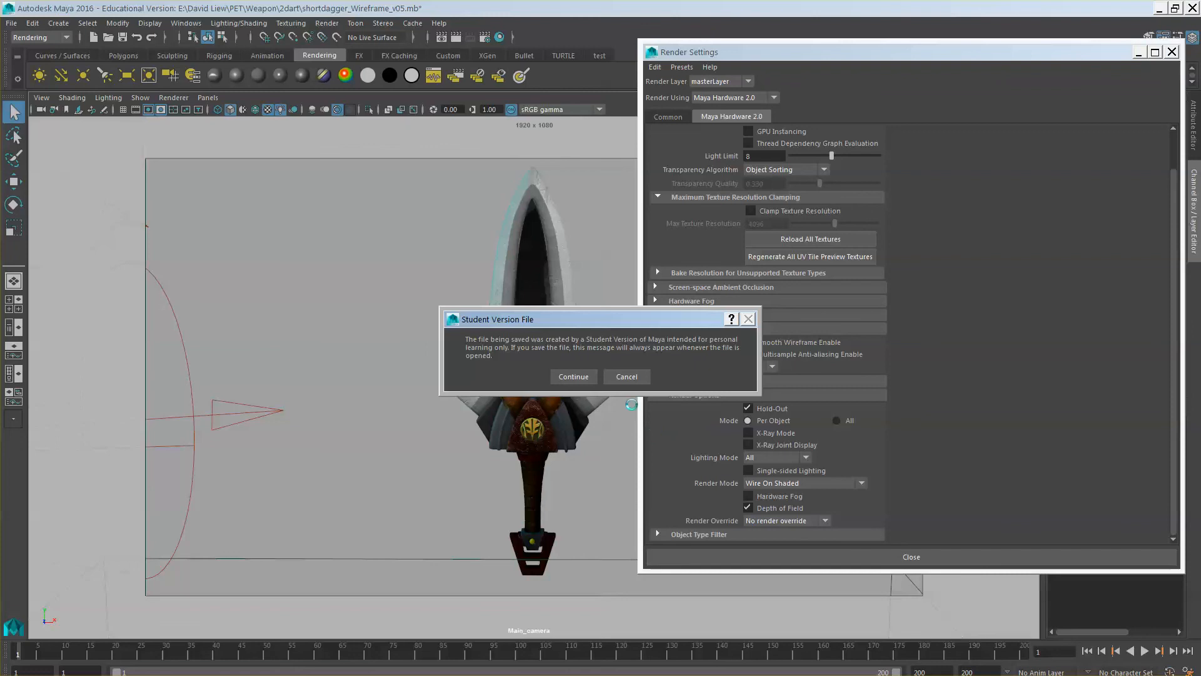
click(574, 376)
Step: Assign a new Surface Shader material to the dagger so that it is flat black, and deselect it
key(e)
click(551, 366)
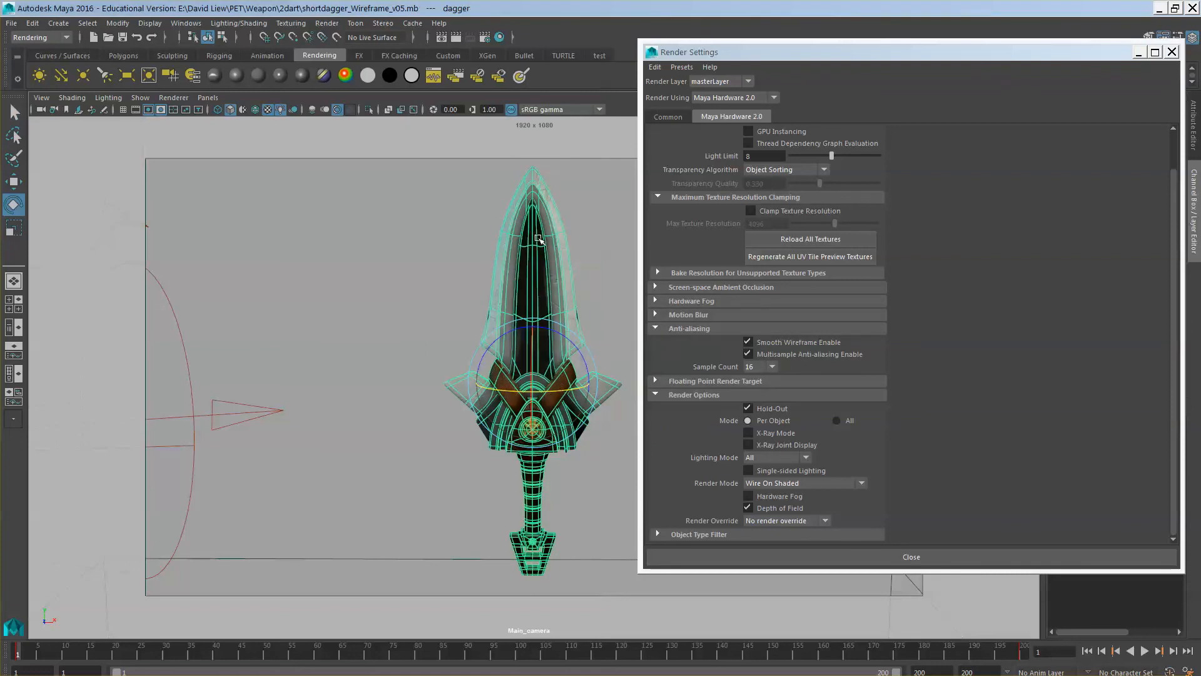
right_click(534, 271)
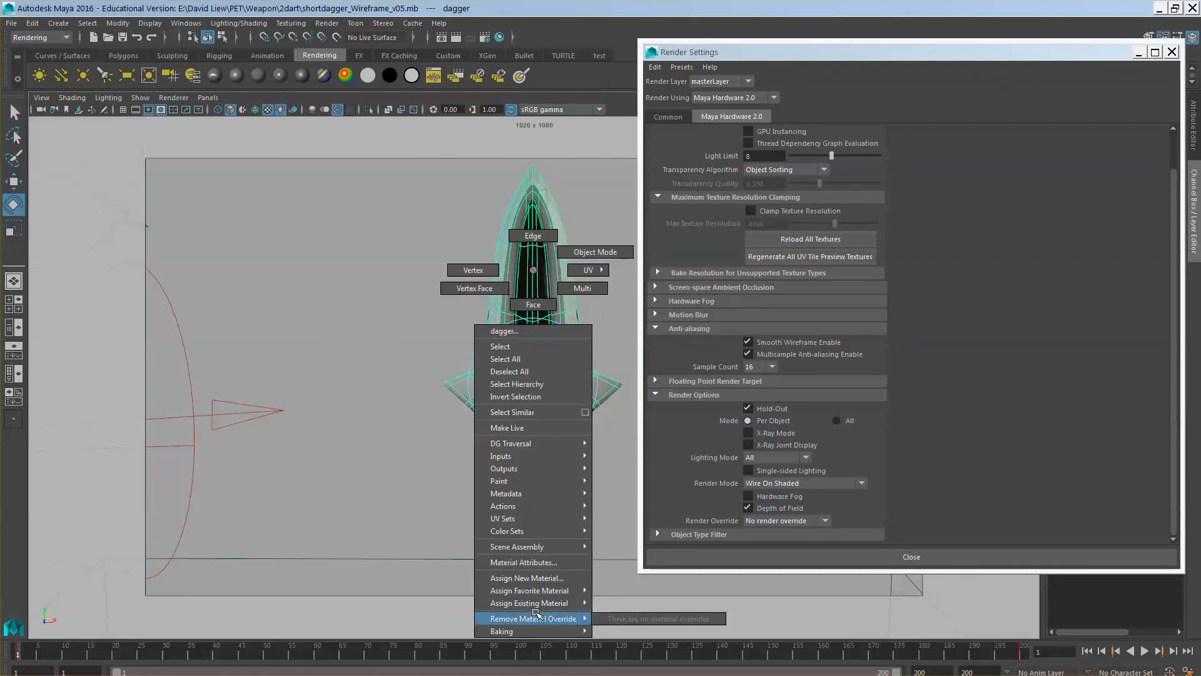
click(537, 578)
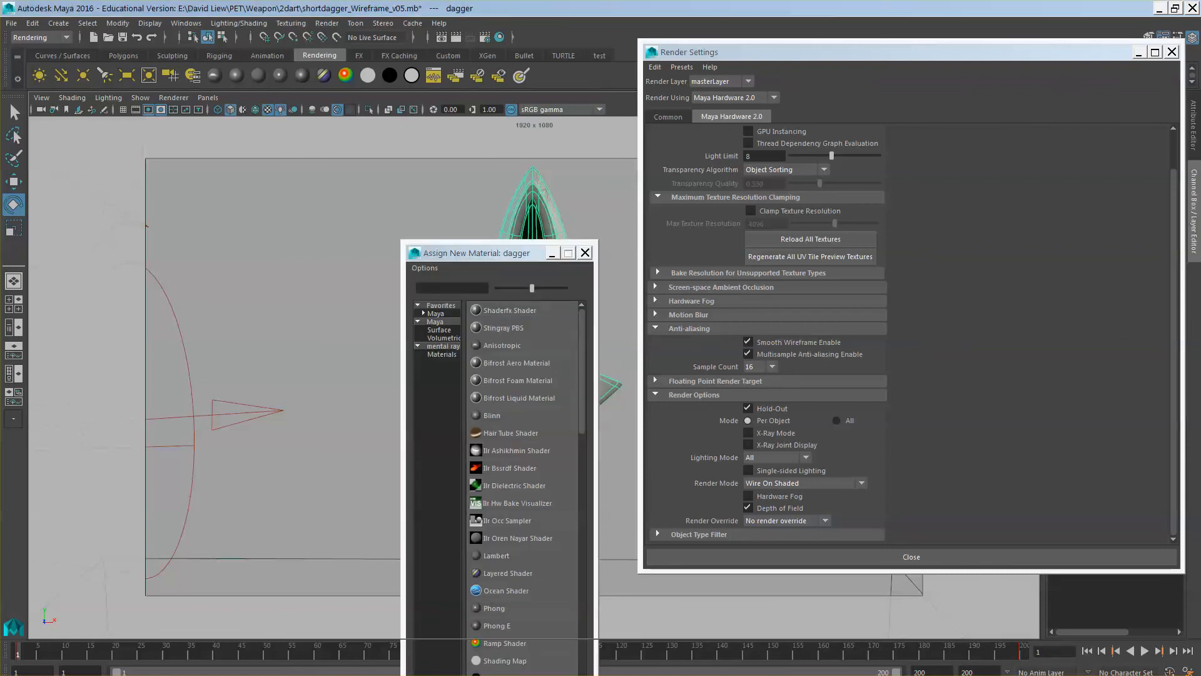
click(504, 674)
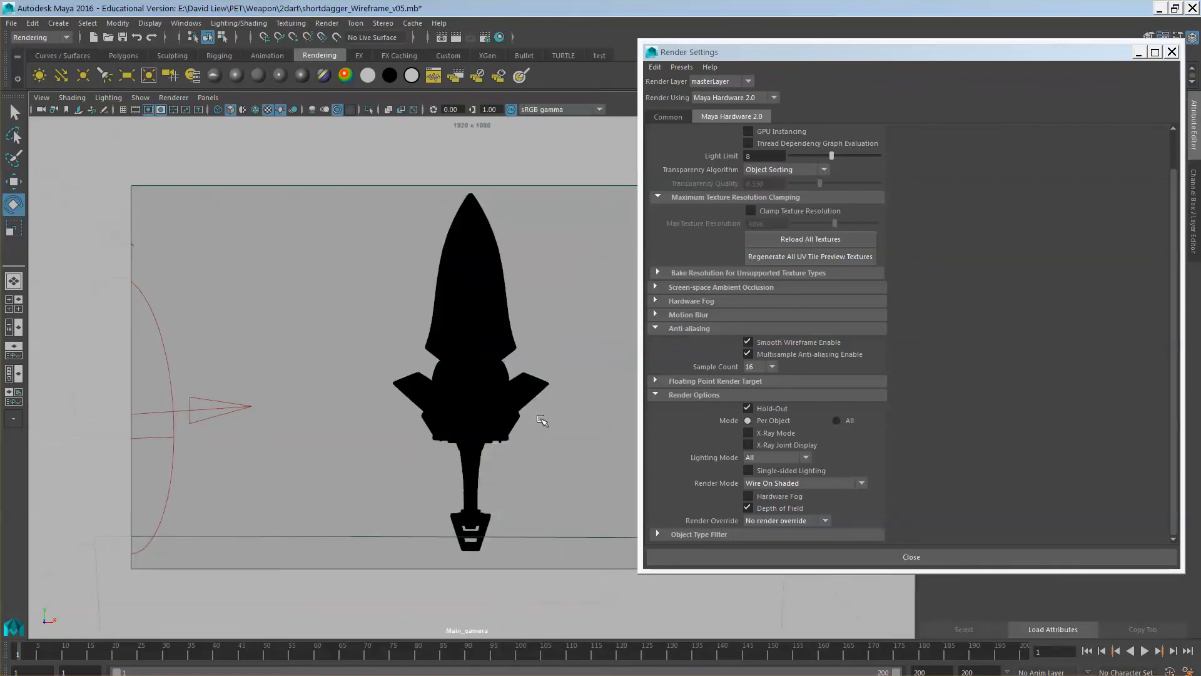
click(487, 405)
click(552, 448)
Step: Test-render the current frame with the dagger's black material and close the rendered view
drag(767, 52, 743, 48)
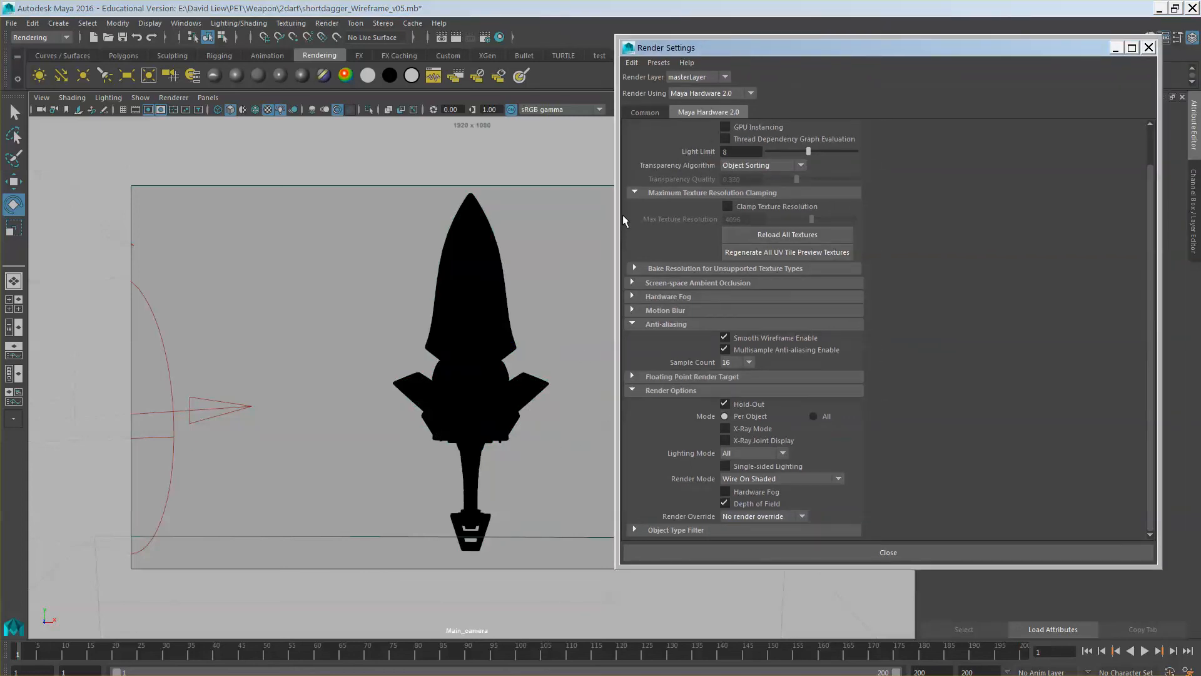
click(456, 39)
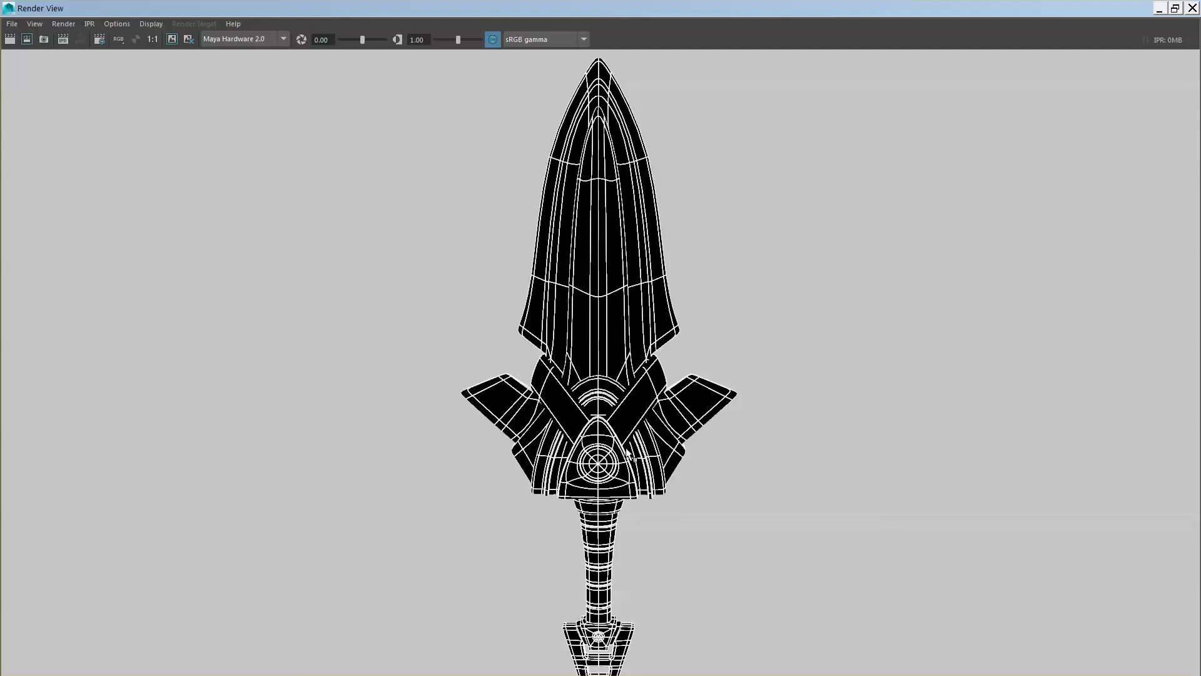
click(1191, 8)
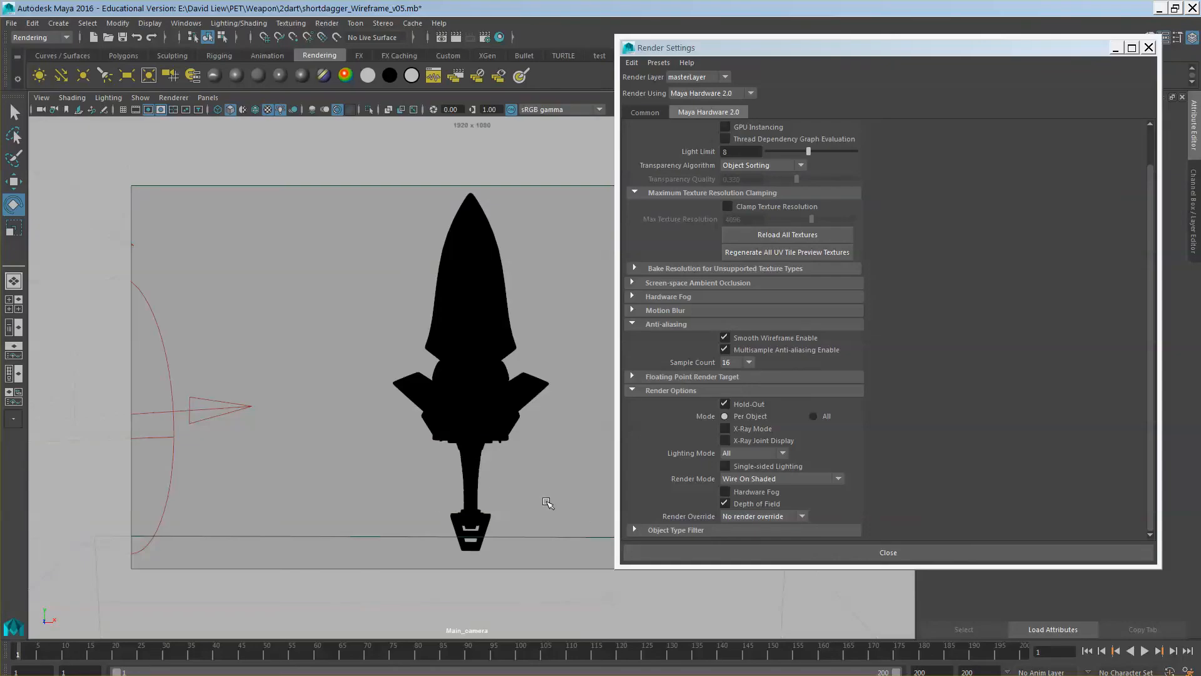
Step: Deselect the dagger and switch the viewport to wireframe display
click(488, 421)
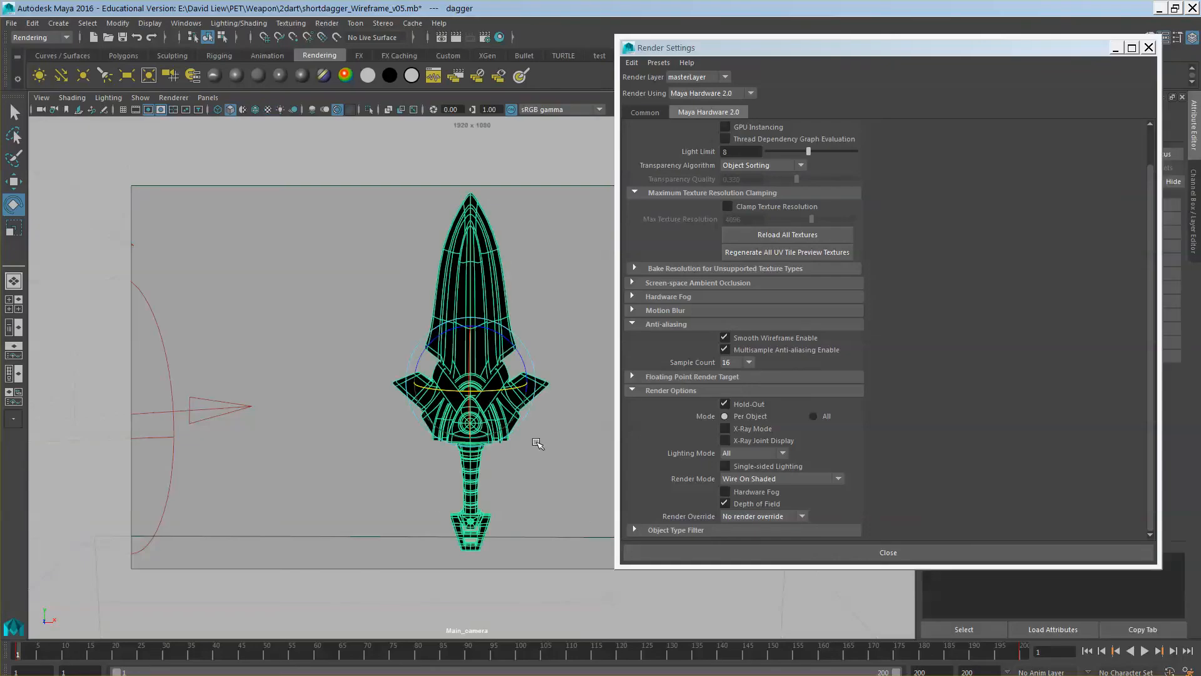
click(572, 462)
key(4)
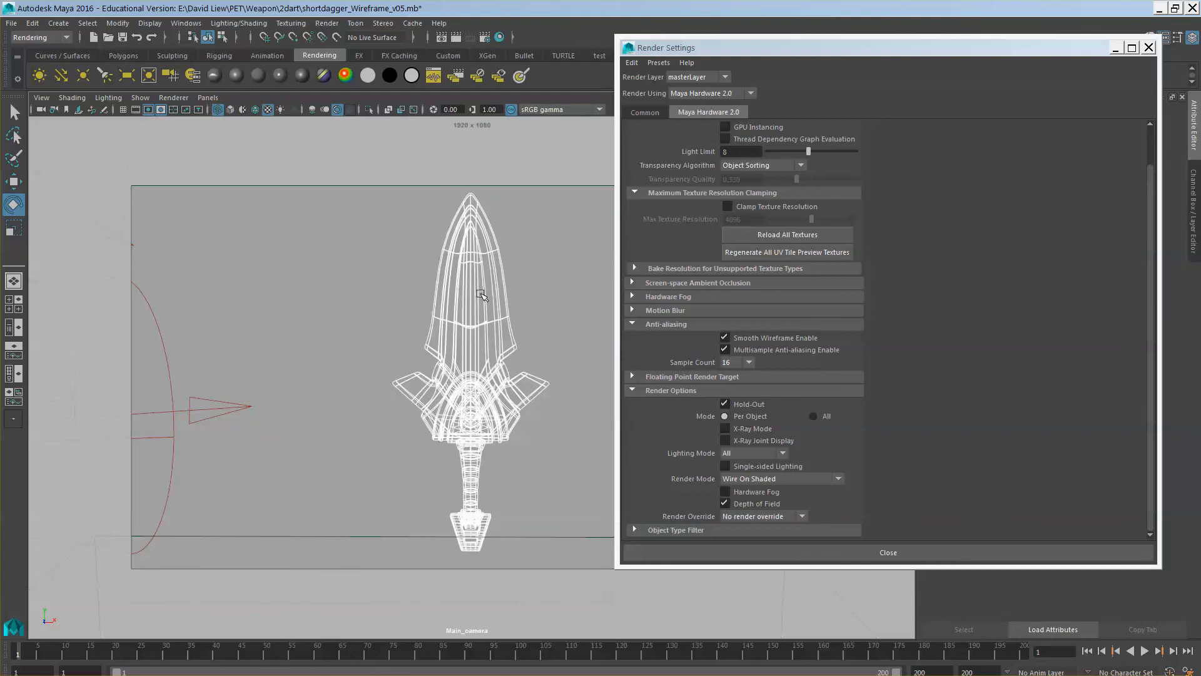
Step: Open the interface Color Settings and expand the object colors for inactive items
click(186, 23)
mouse_move(232, 106)
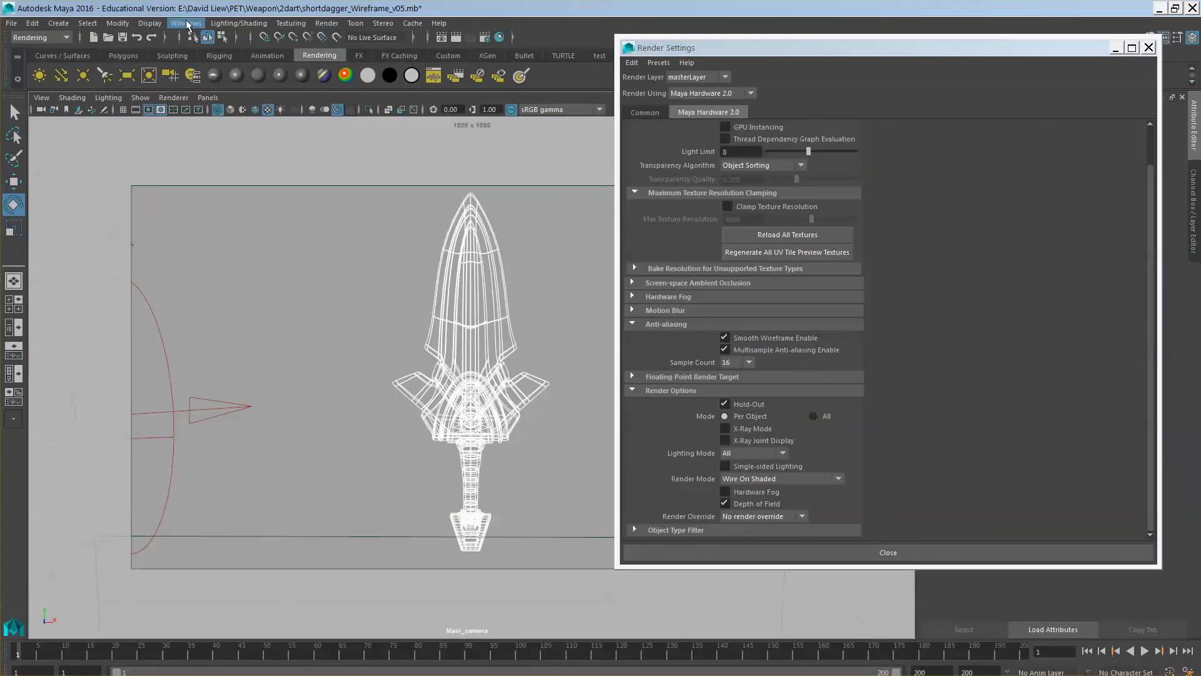
click(71, 50)
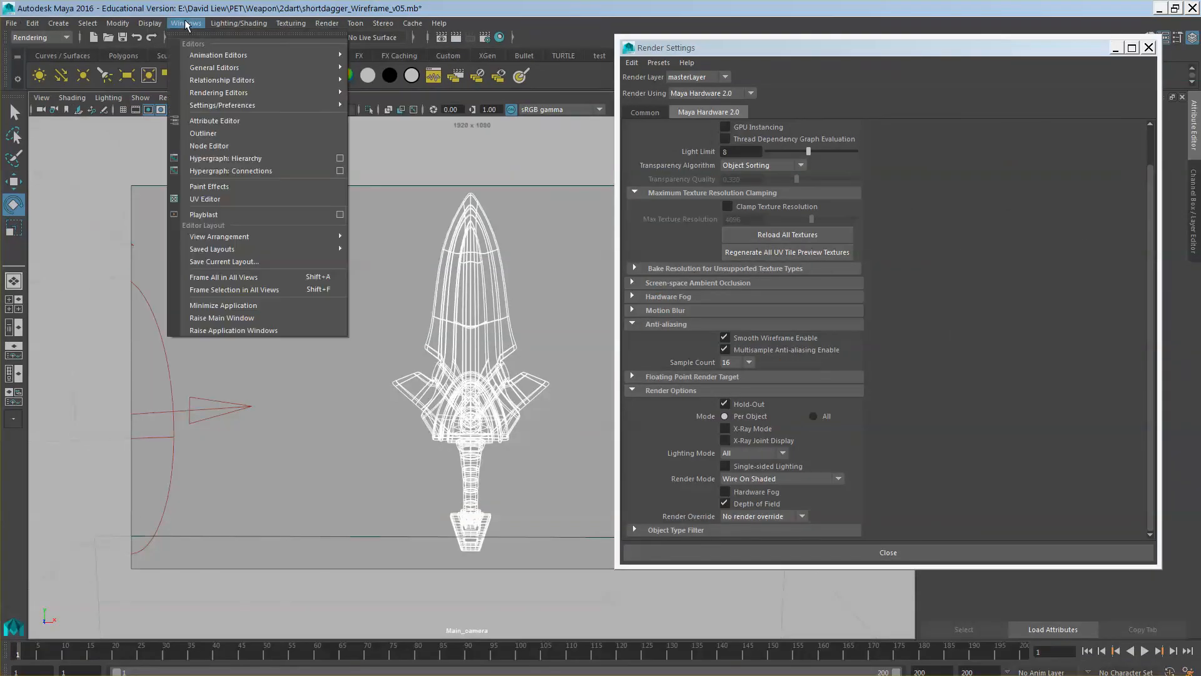
mouse_move(227, 105)
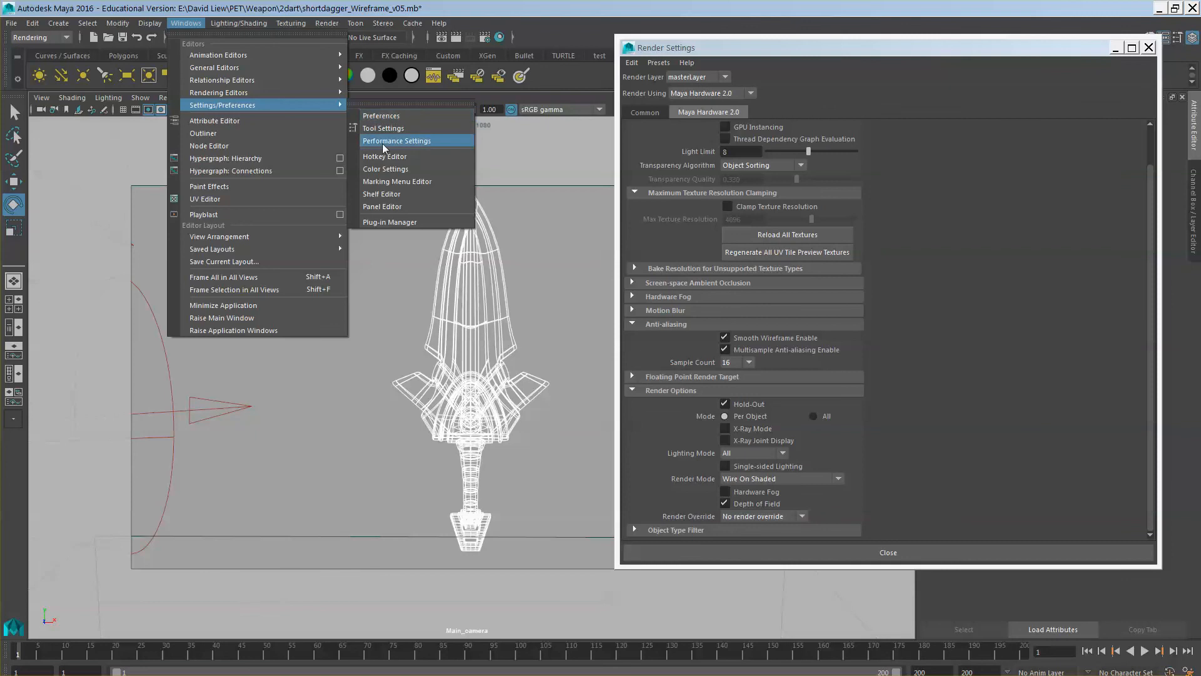
click(385, 169)
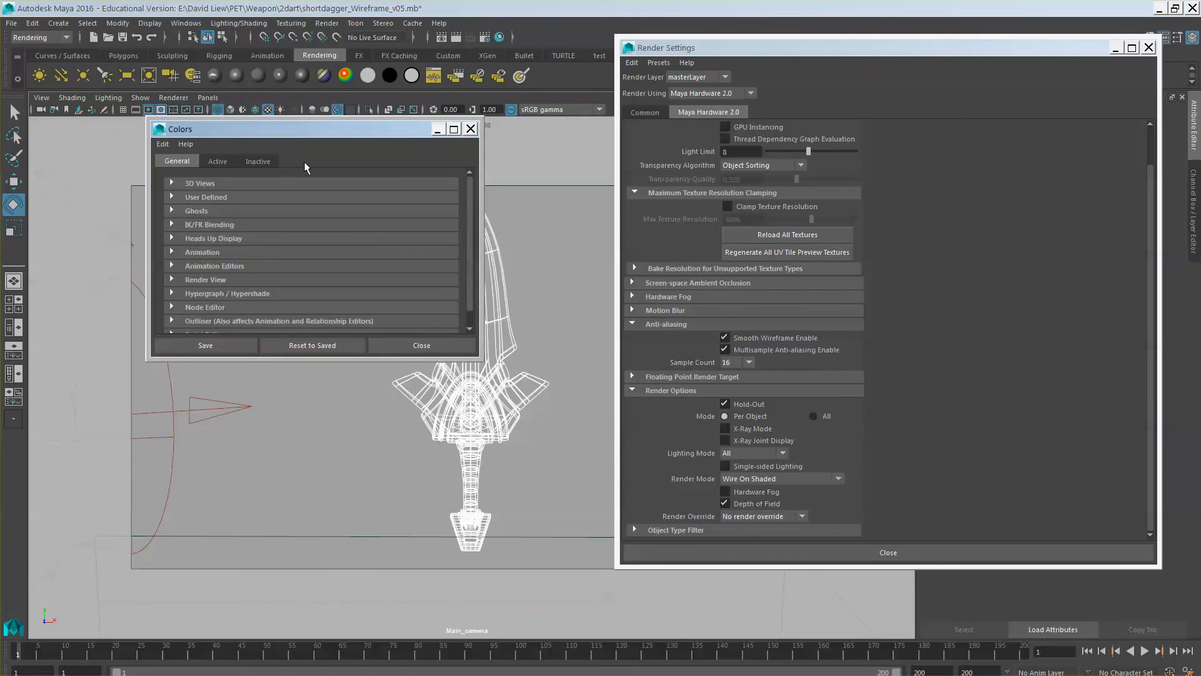
click(255, 163)
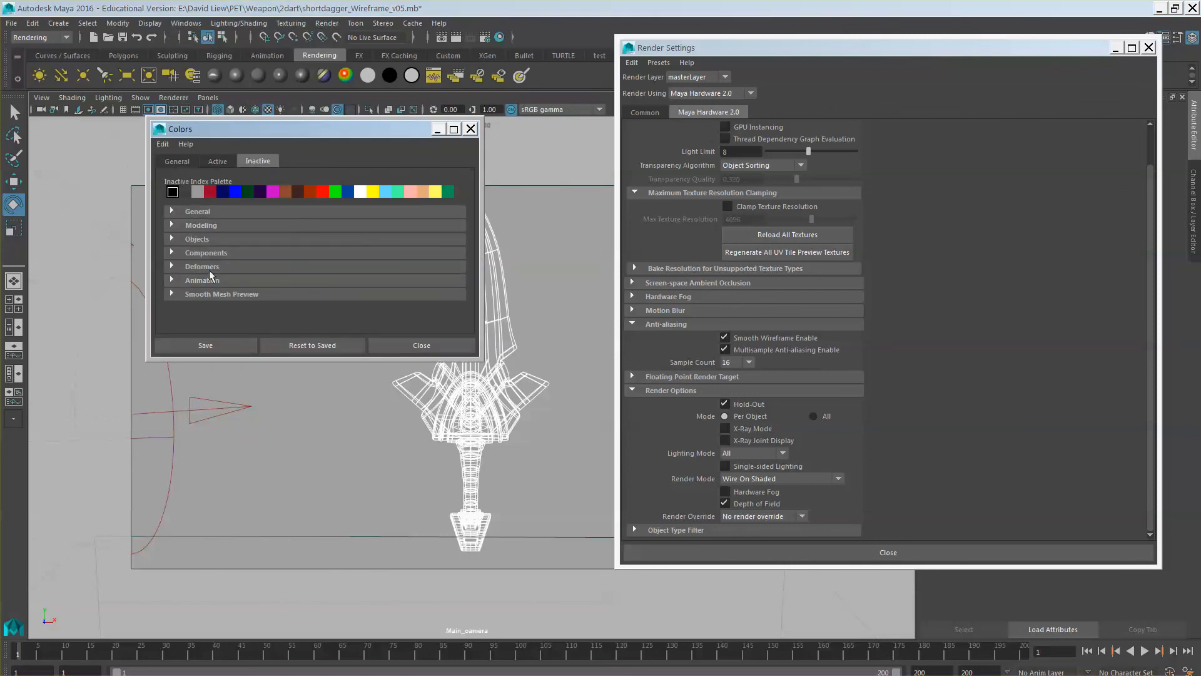
click(171, 239)
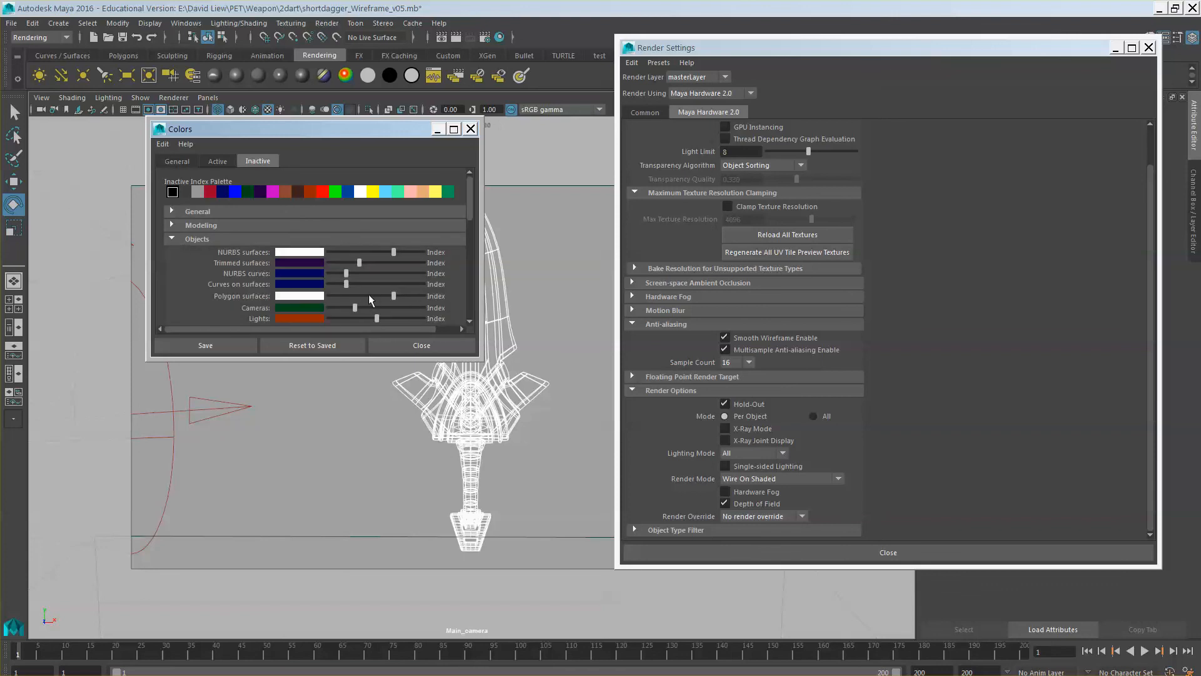
Step: Try dark blue as the inactive polygon surfaces color, set it back to white and save the color settings
drag(395, 295, 346, 300)
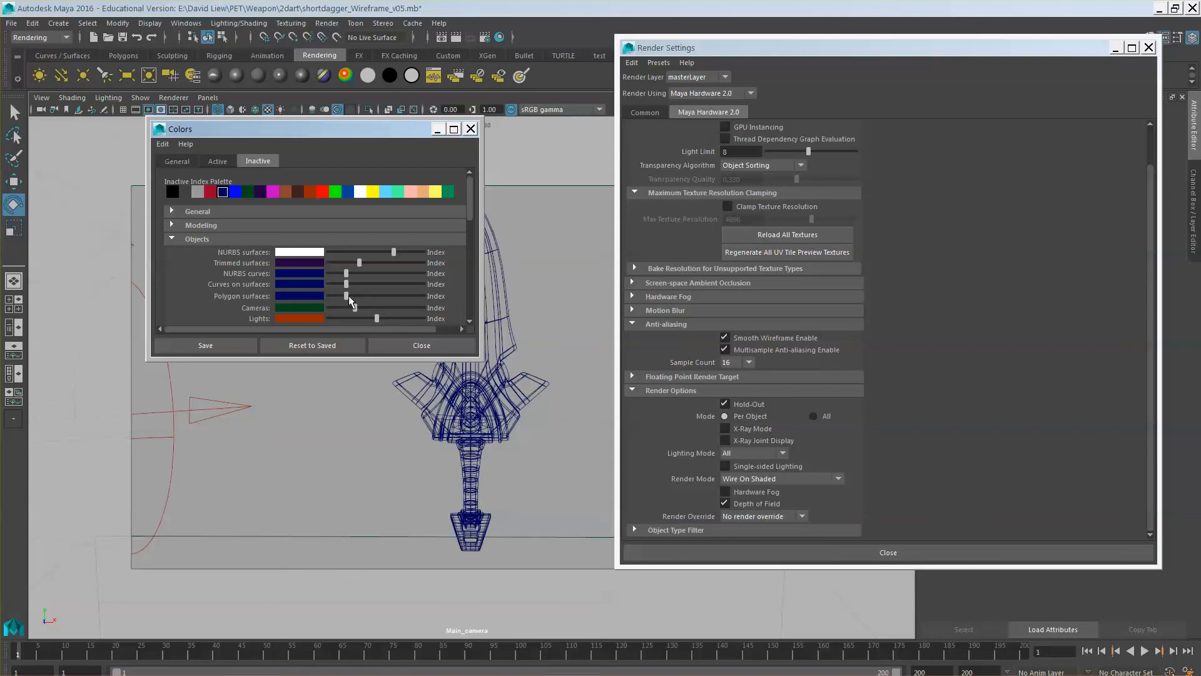
drag(325, 129, 214, 198)
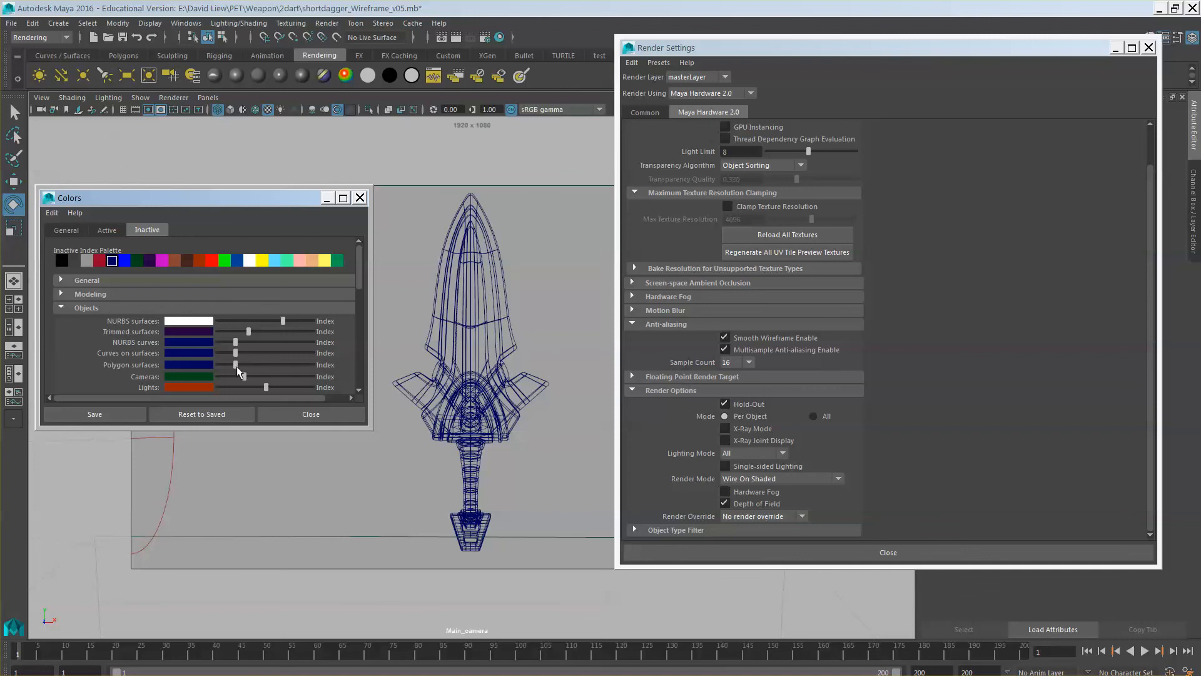
drag(237, 368, 283, 368)
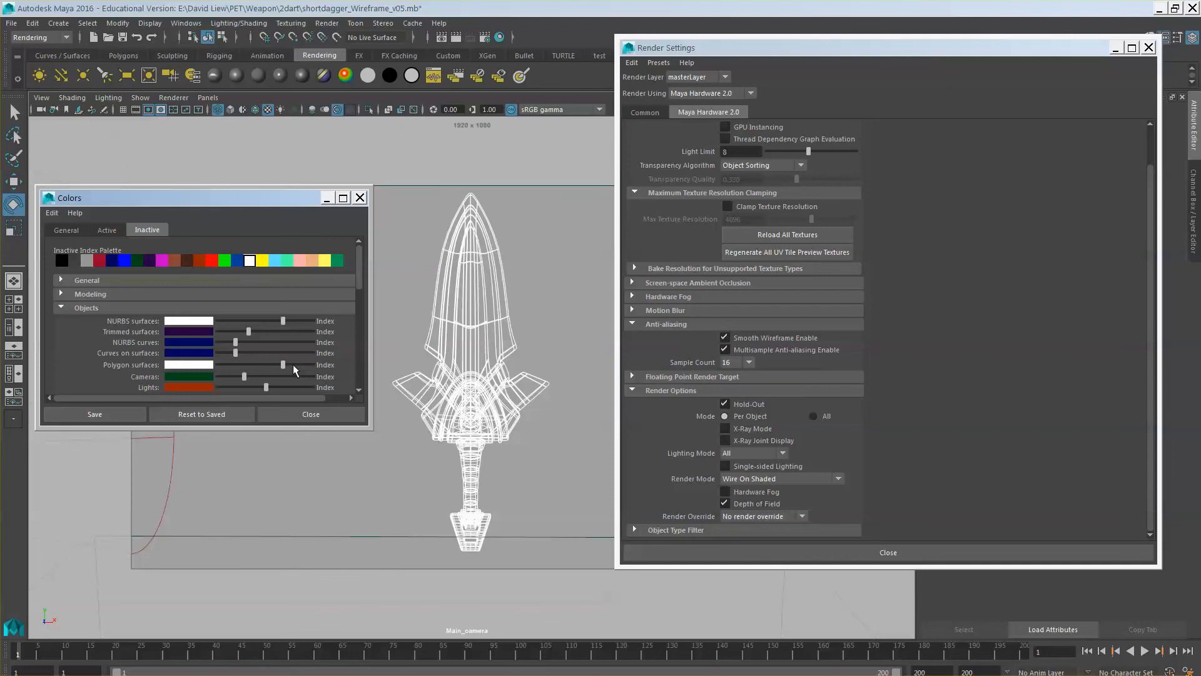
click(92, 416)
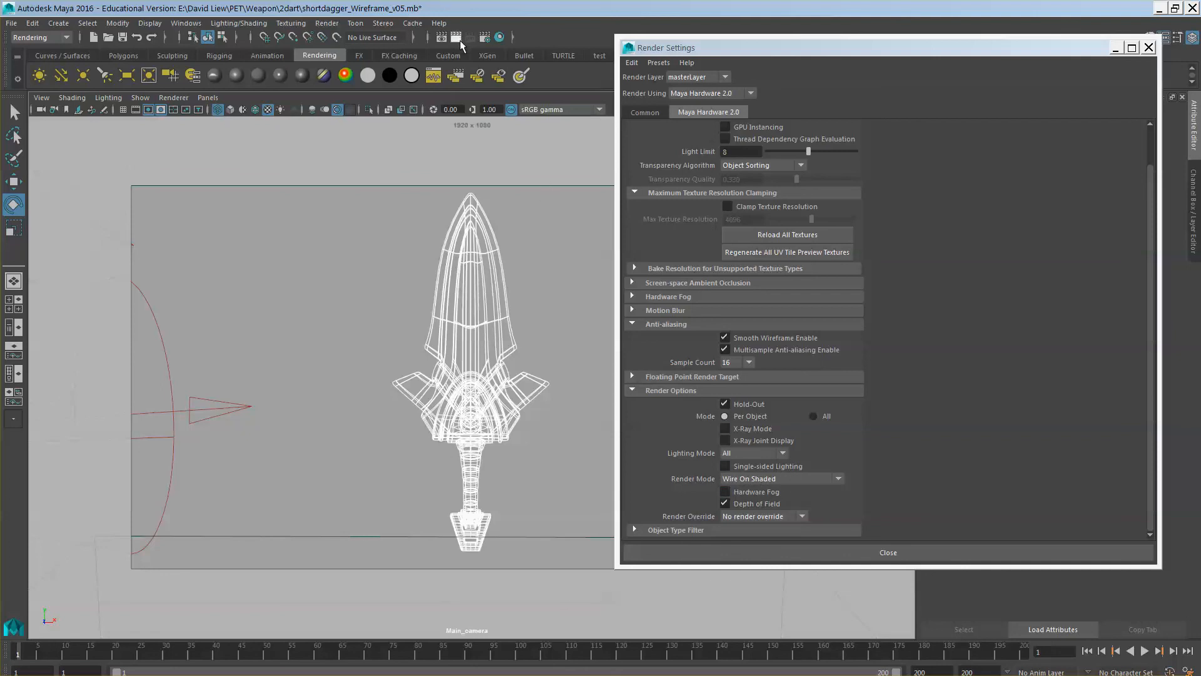
Step: Change the render output's file name prefix to DAGGER_Wireframe in the common render settings
click(327, 23)
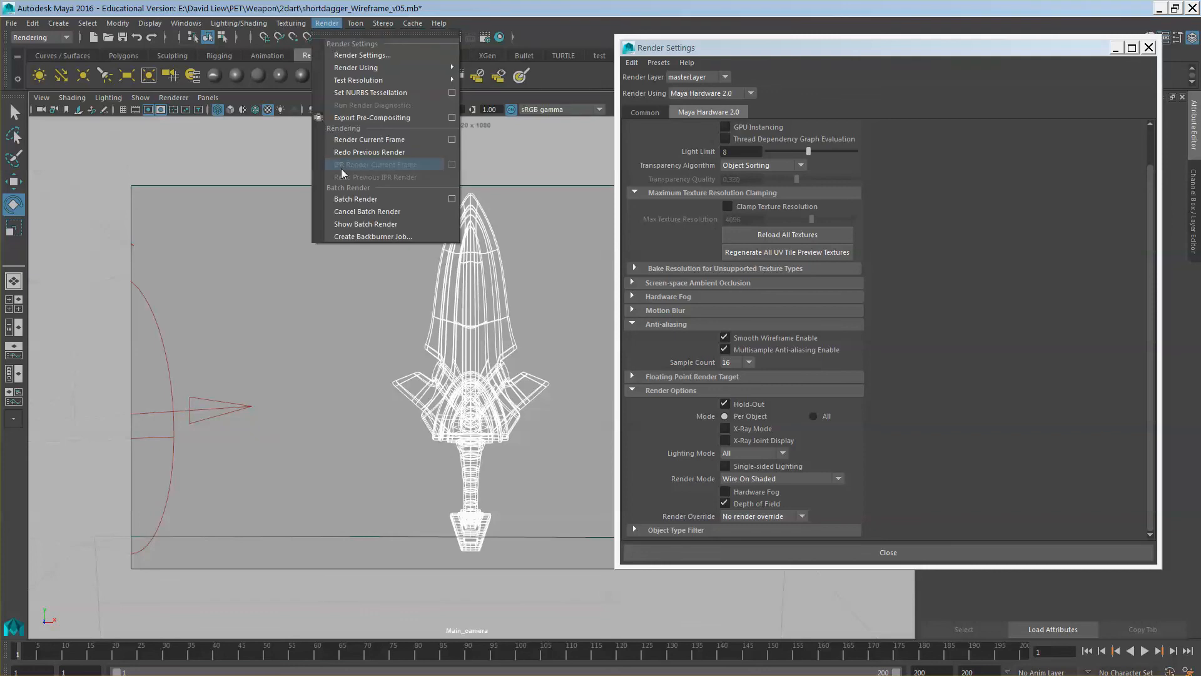
click(912, 163)
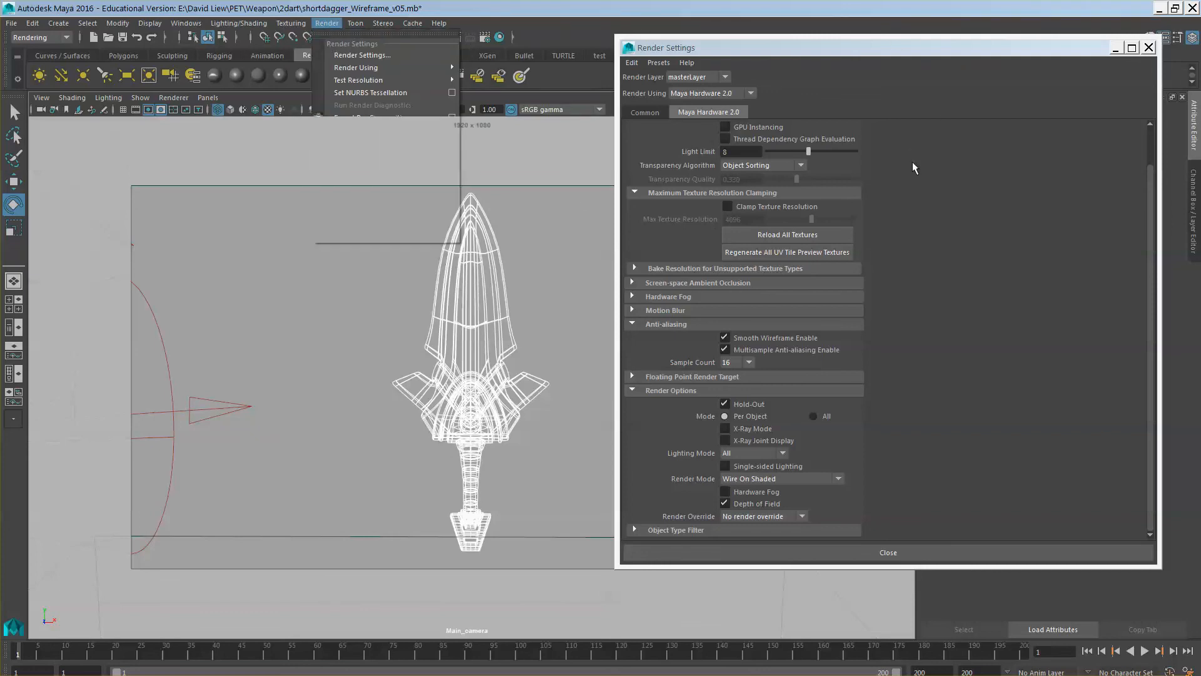
scroll(905, 168, up, 2)
click(642, 113)
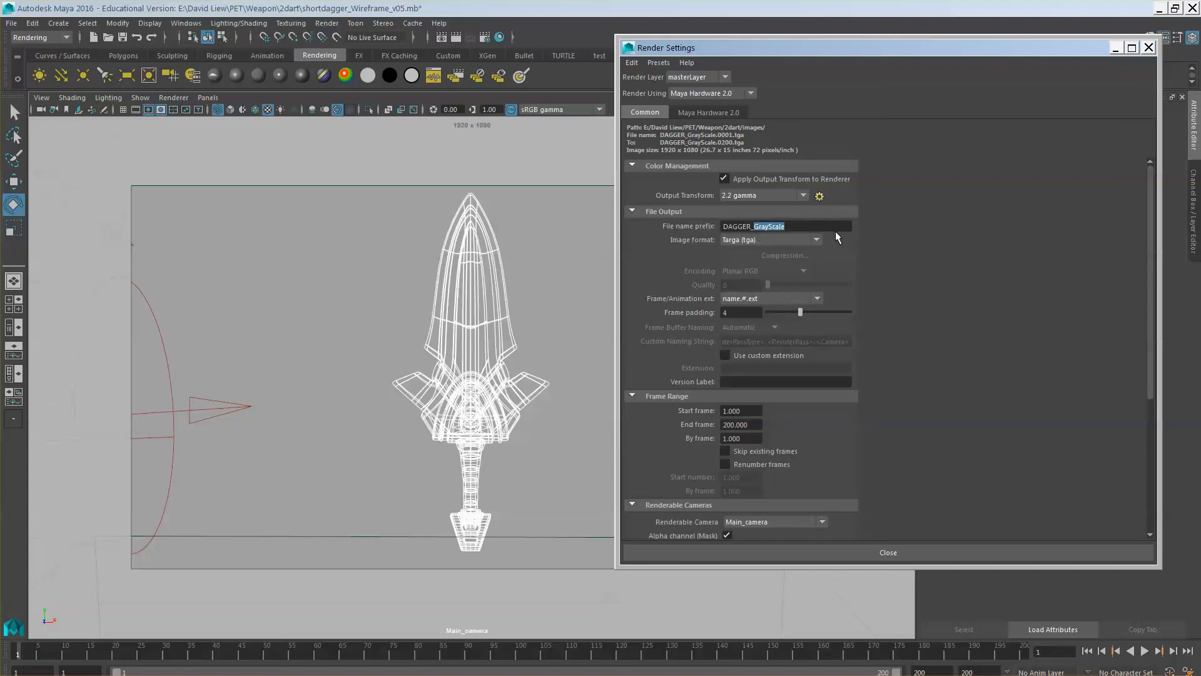
text(Wir)
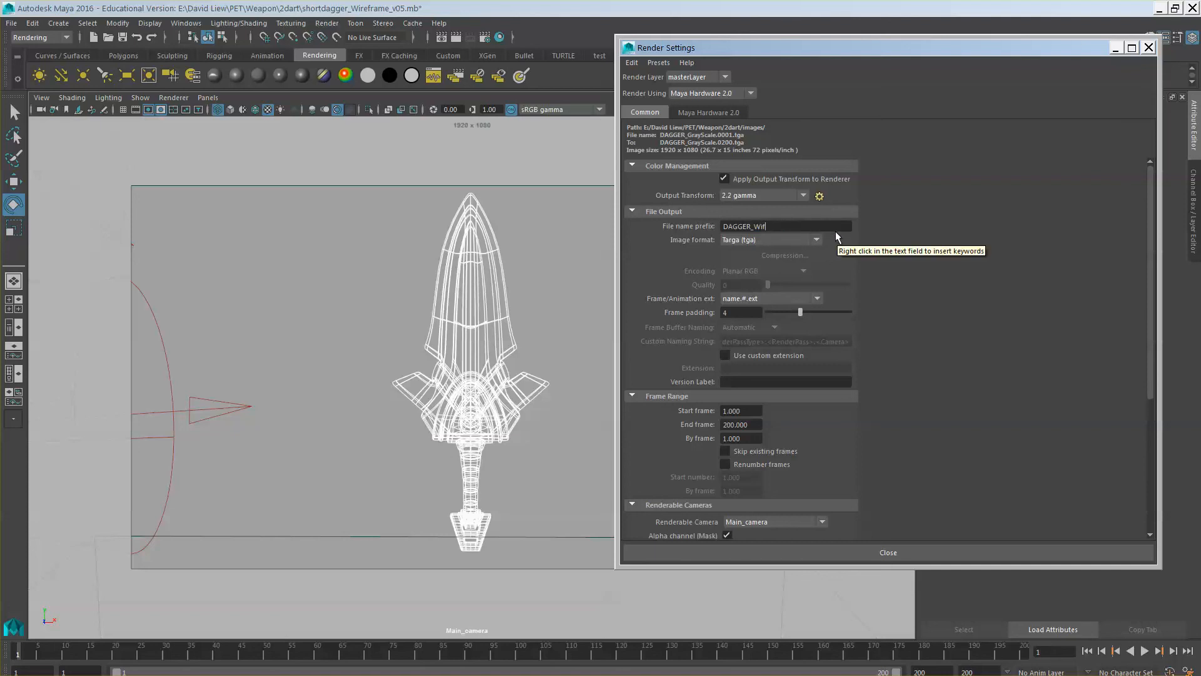
text(eframe)
Step: Save the wireframe scene under its existing file name, accepting the save prompt
click(11, 23)
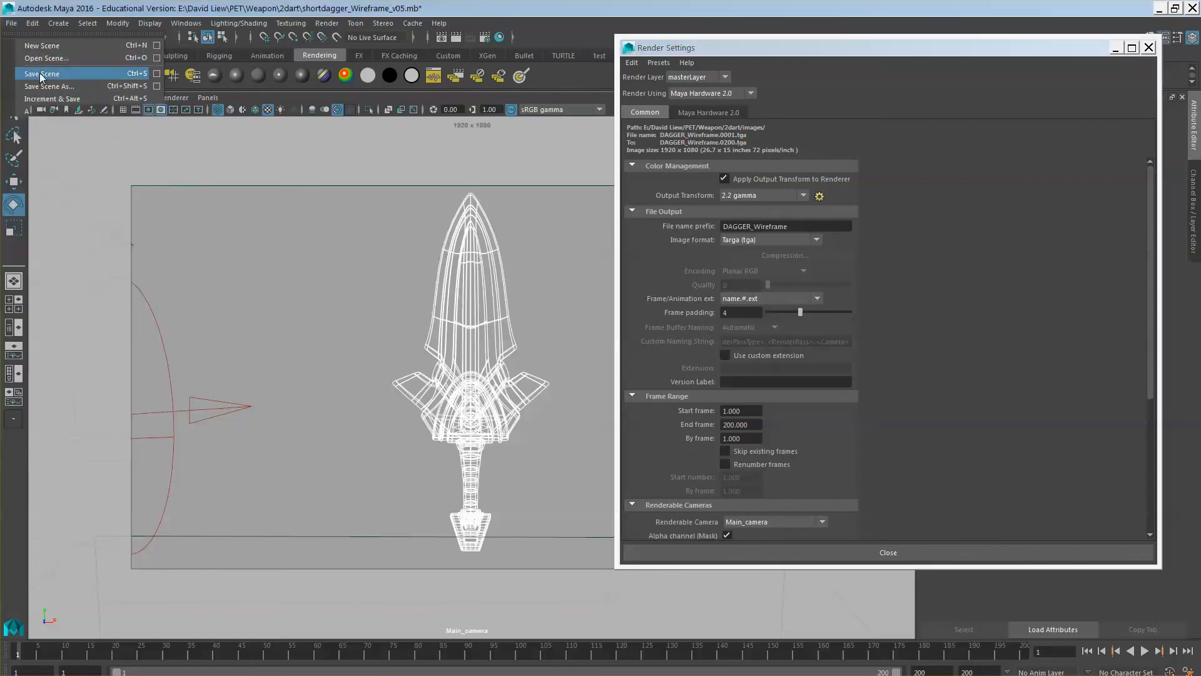
click(40, 76)
click(571, 379)
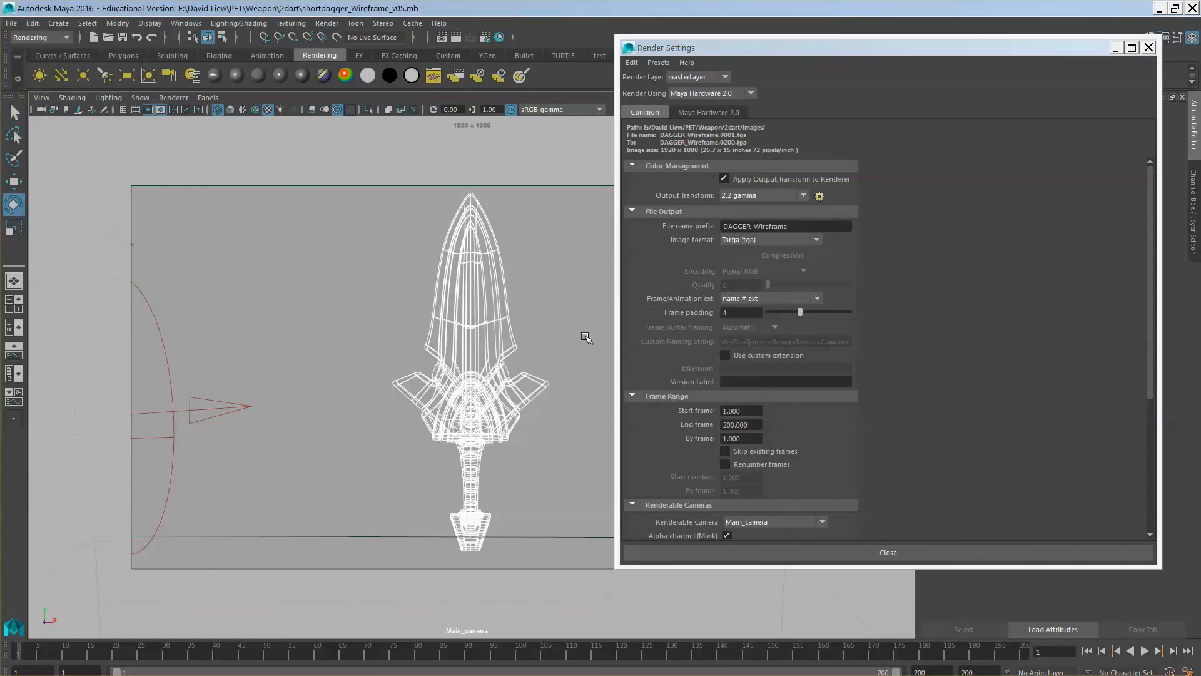
Step: Test-render the current frame of the dagger's wireframe pass, close the rendered view and return to the render settings
click(457, 38)
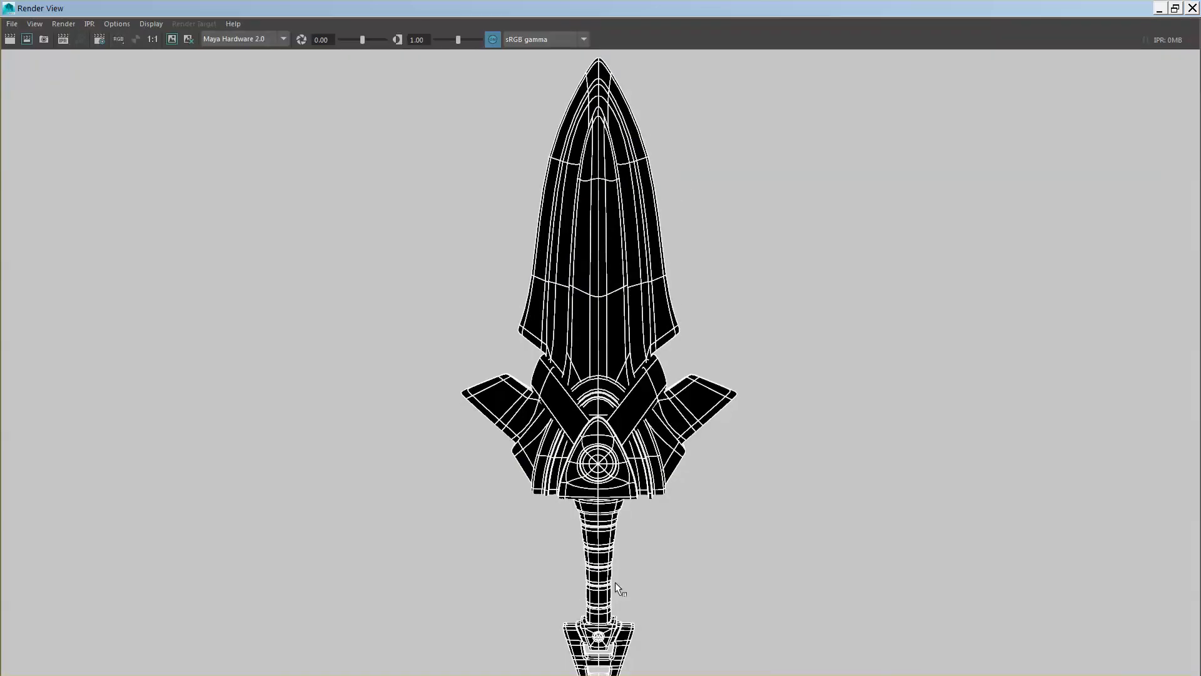
click(1193, 9)
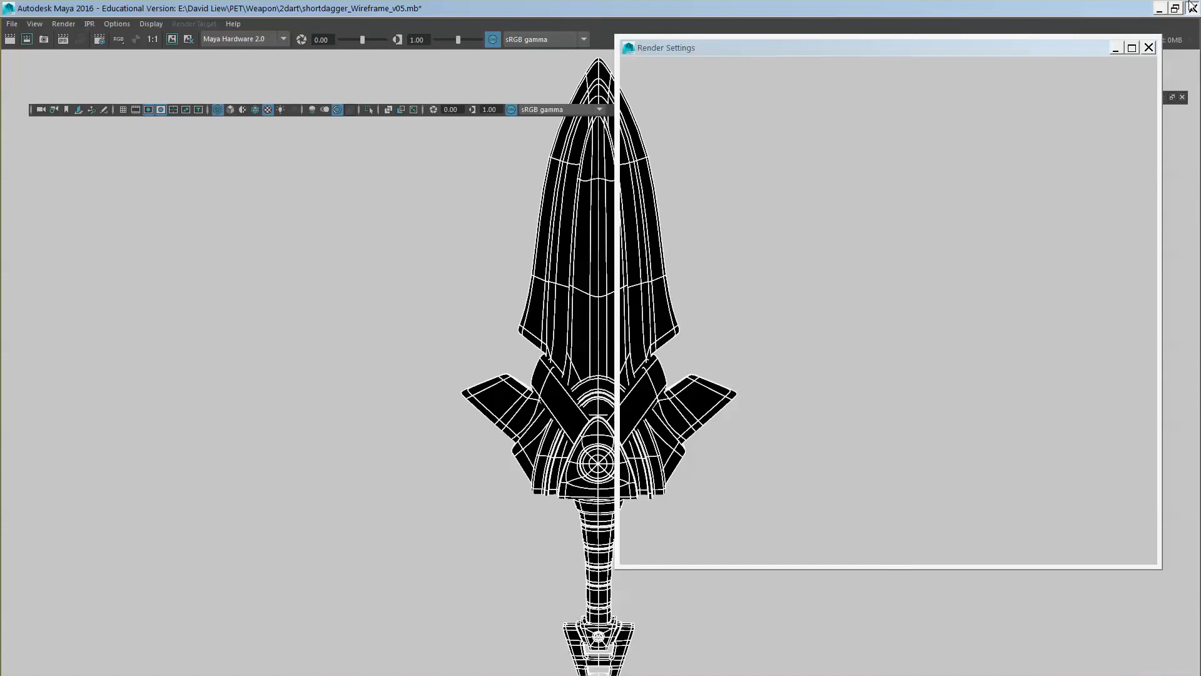
click(1193, 8)
click(649, 368)
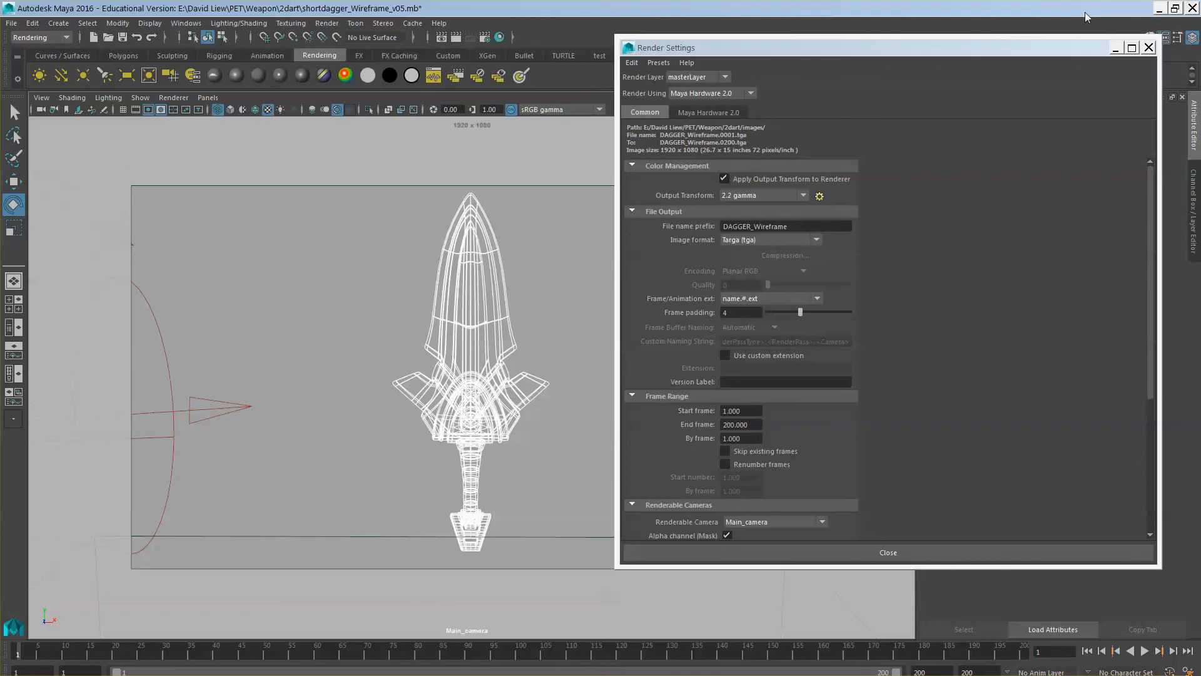
drag(906, 49, 872, 66)
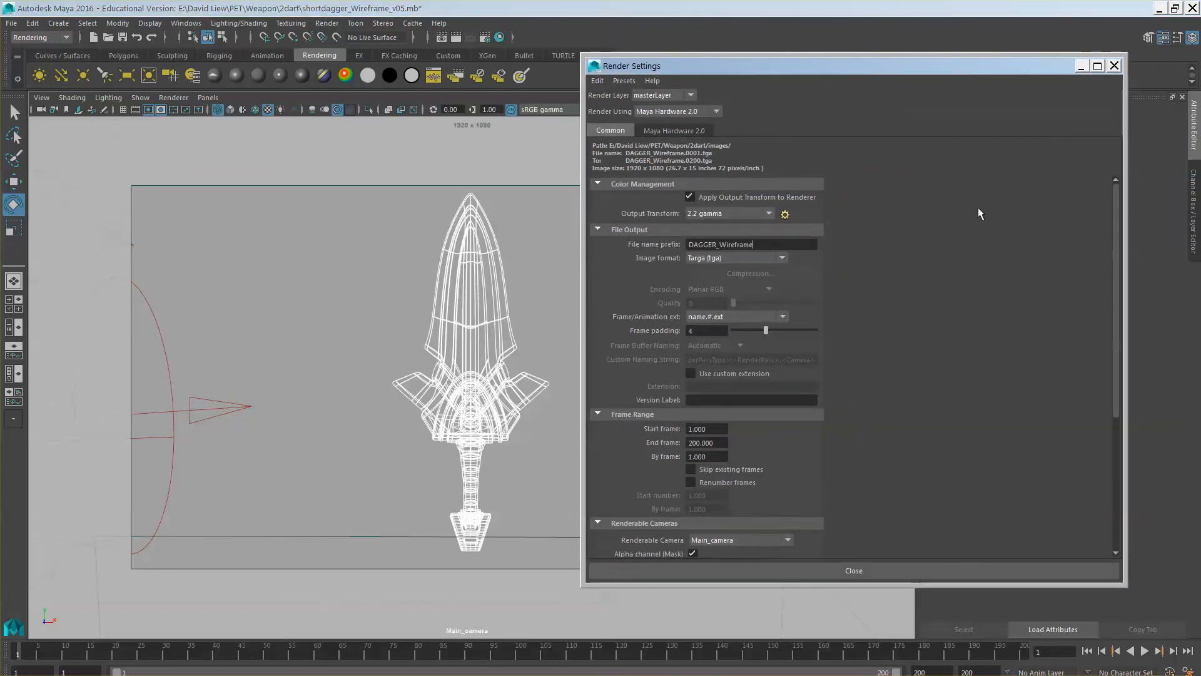